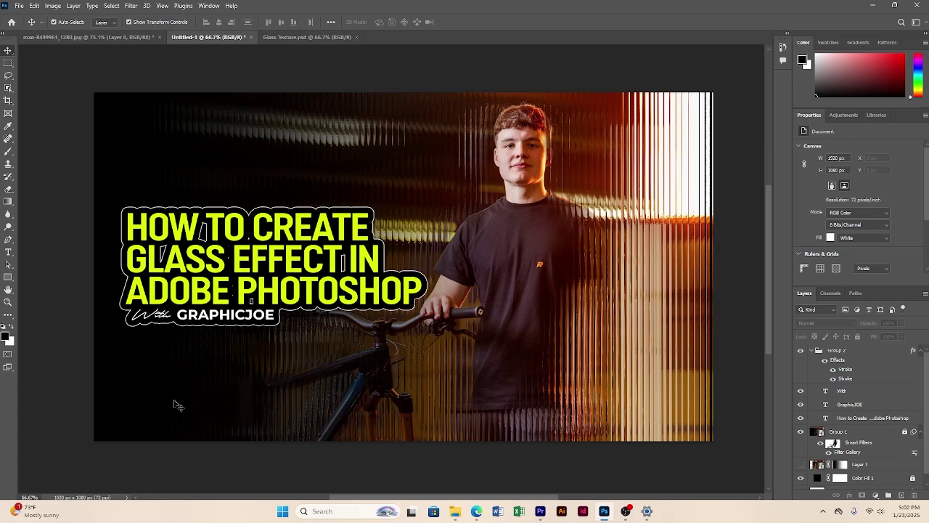
Step: Create a new 1920 x 1080 px document at 72 ppi with a white background
click(20, 5)
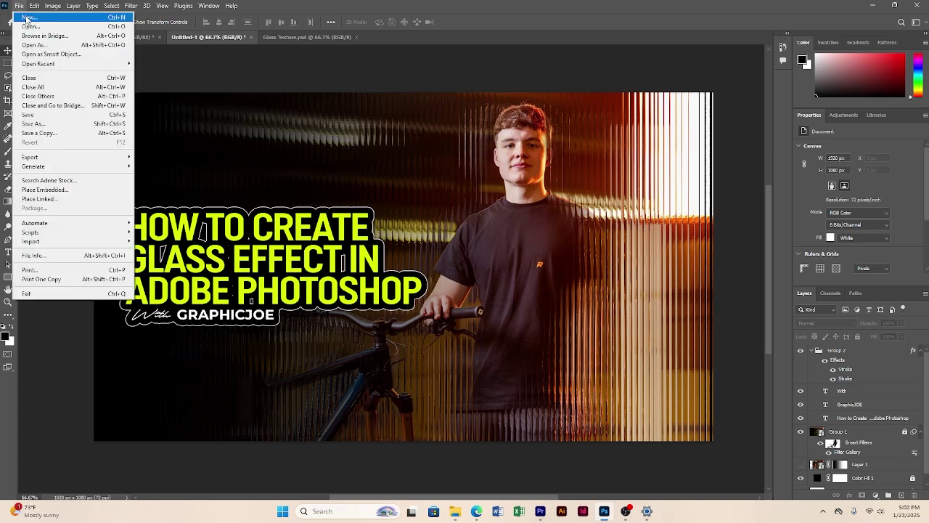
click(26, 18)
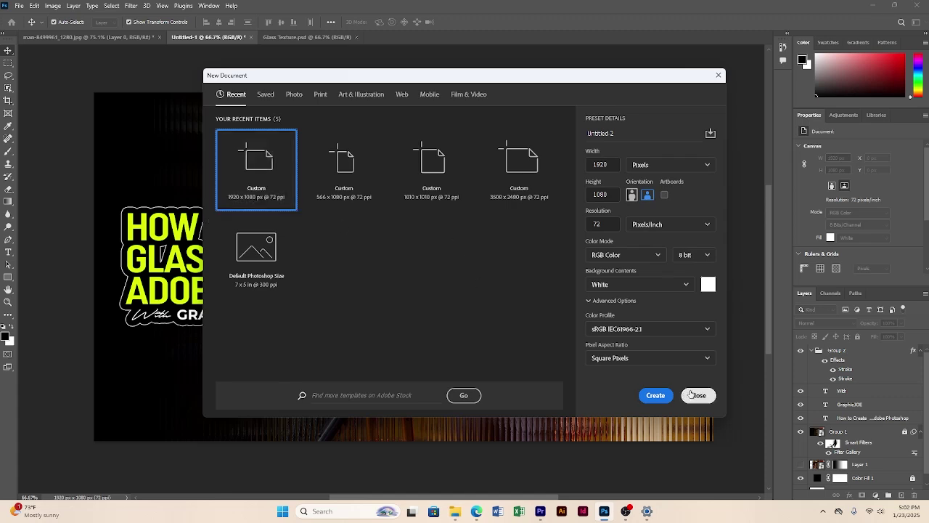
click(656, 396)
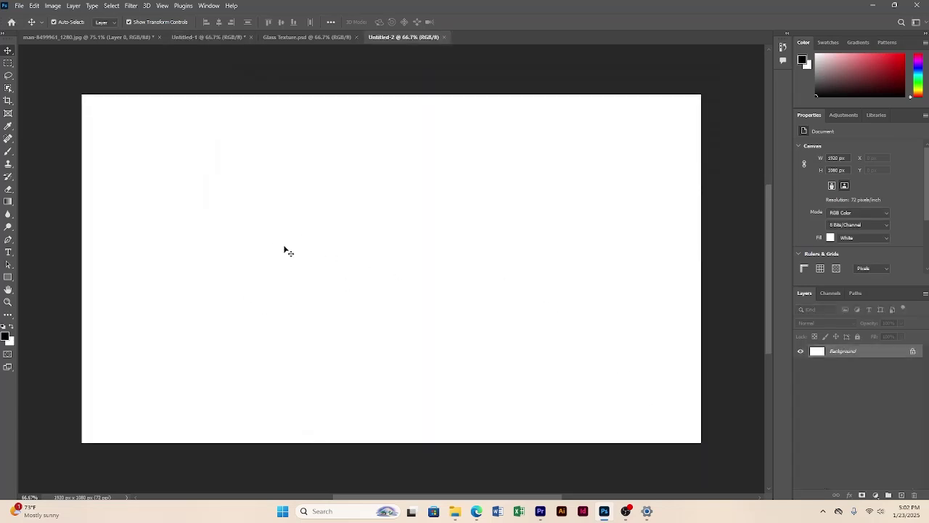
Step: Place the image man-8499961_1280 from the Downloads folder as an embedded object on the canvas
click(18, 6)
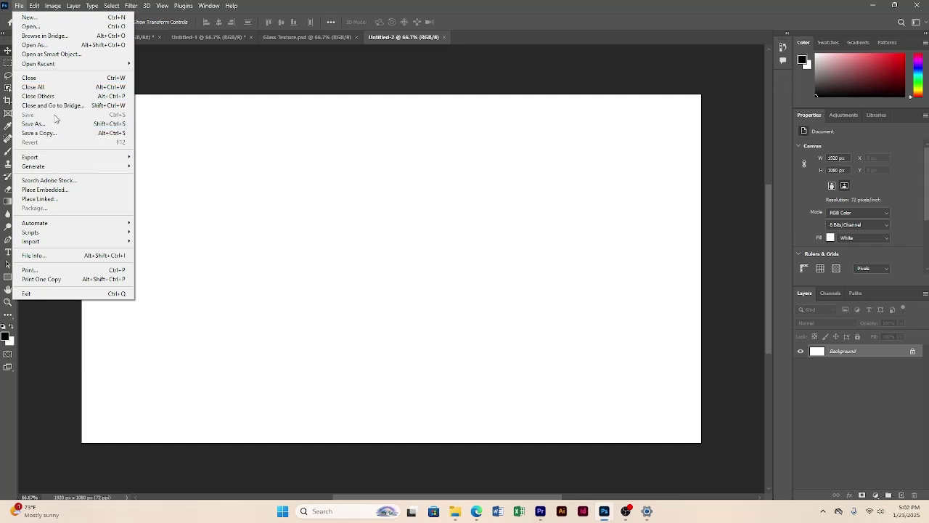
click(52, 190)
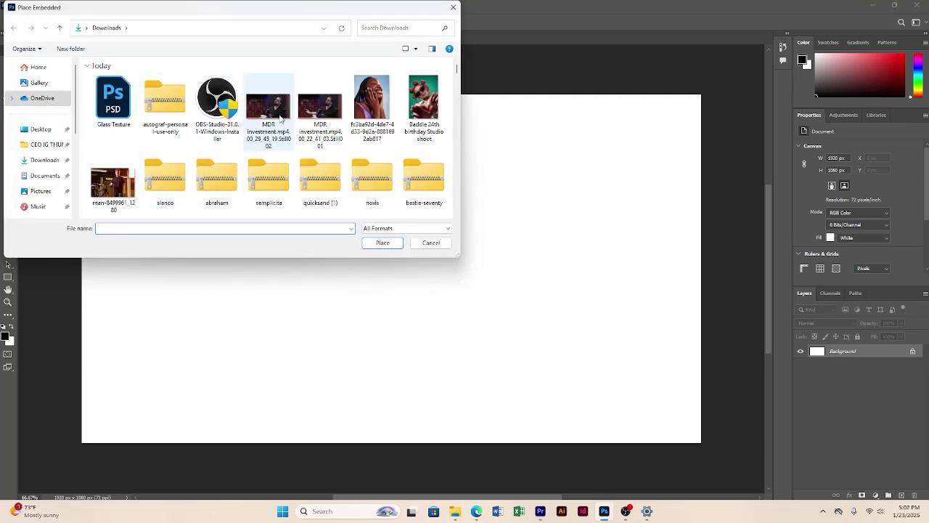
click(114, 181)
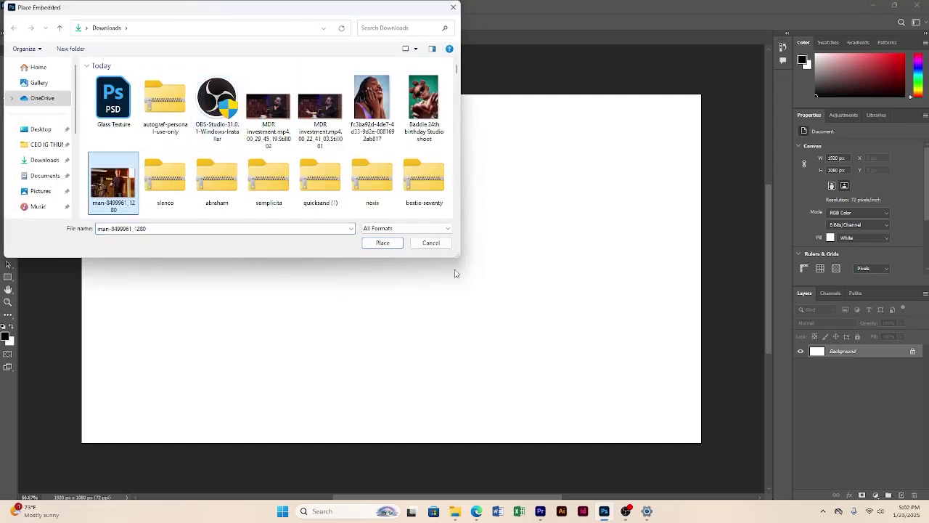
click(381, 244)
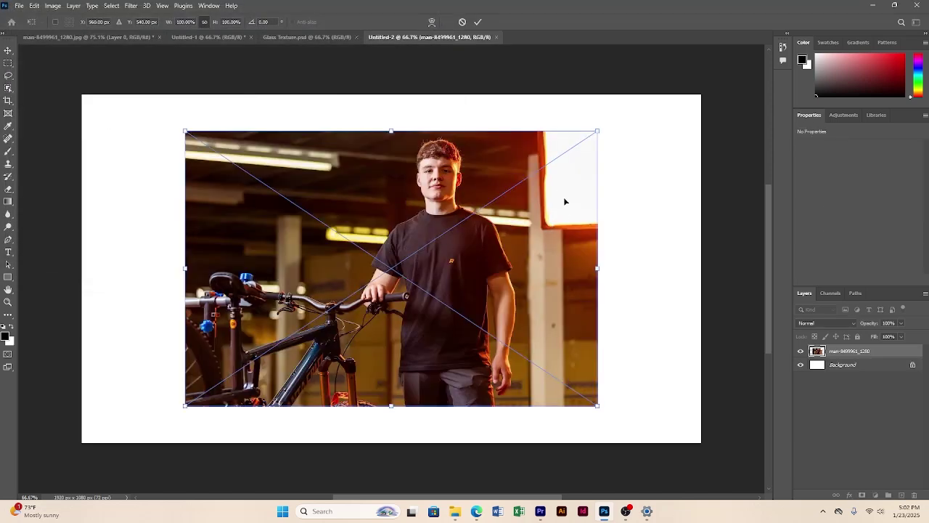
click(479, 23)
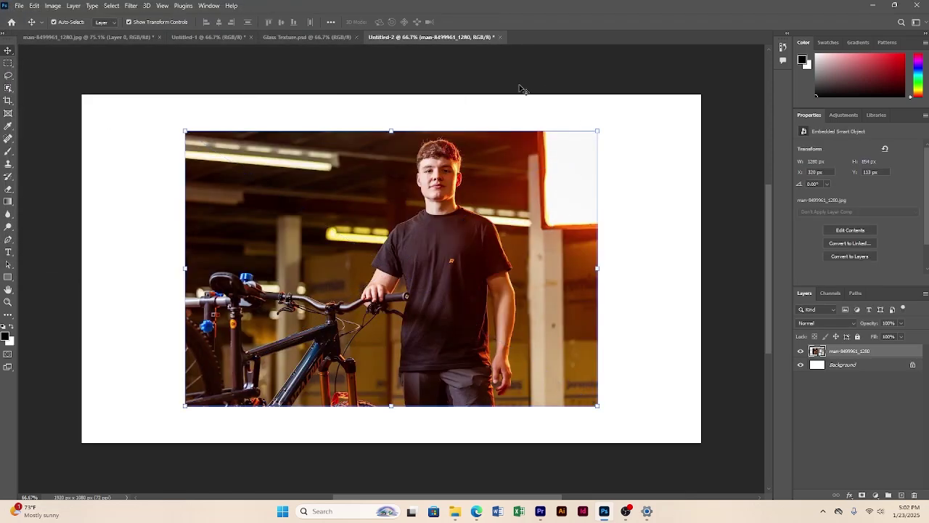
Step: Scale the placed photo to about 1666 x 1112 px and move it to about X 276, Y 0 px, covering the canvas's right side
drag(594, 136, 677, 77)
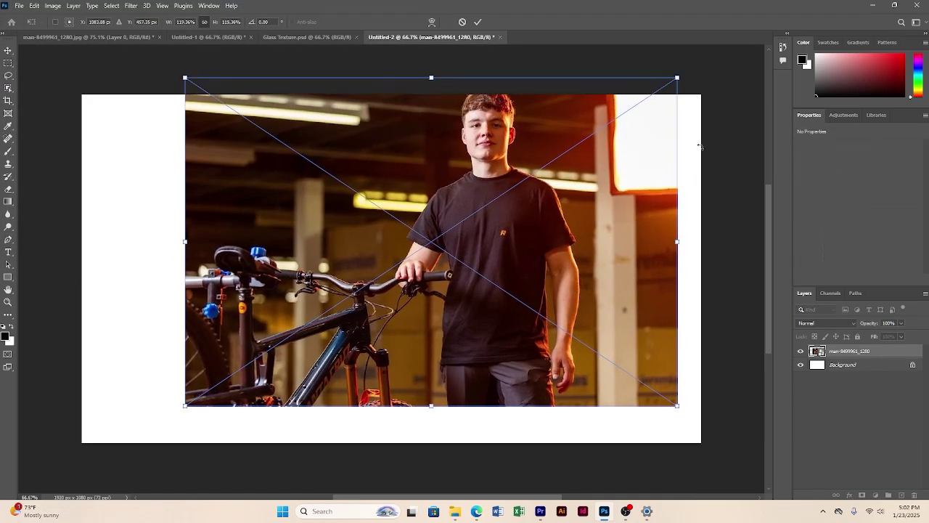
drag(675, 407, 732, 442)
drag(182, 266, 78, 266)
drag(491, 213, 495, 246)
click(478, 22)
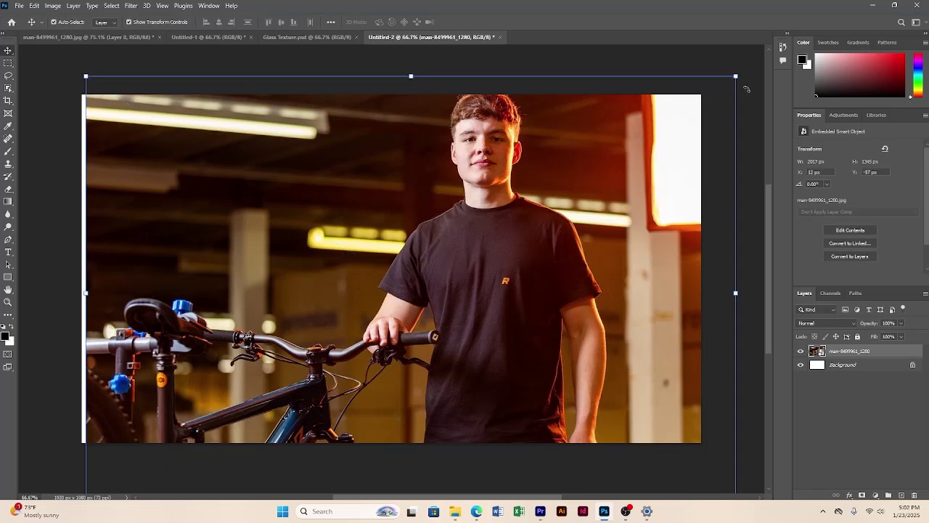
drag(737, 75, 646, 137)
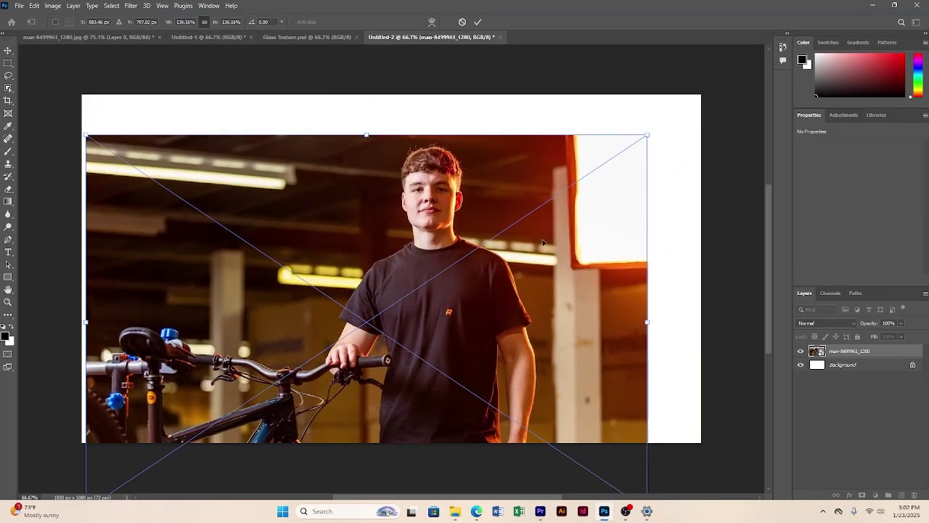
drag(540, 238, 603, 194)
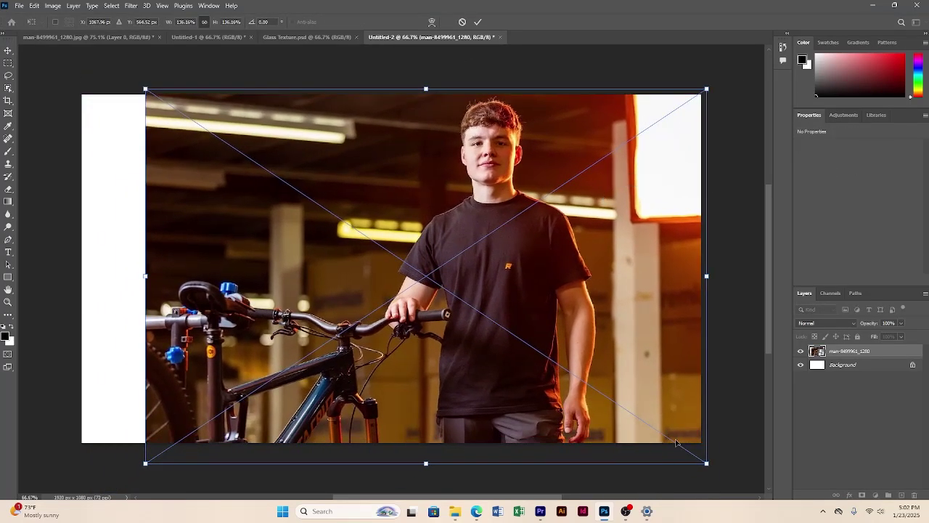
drag(709, 462, 682, 444)
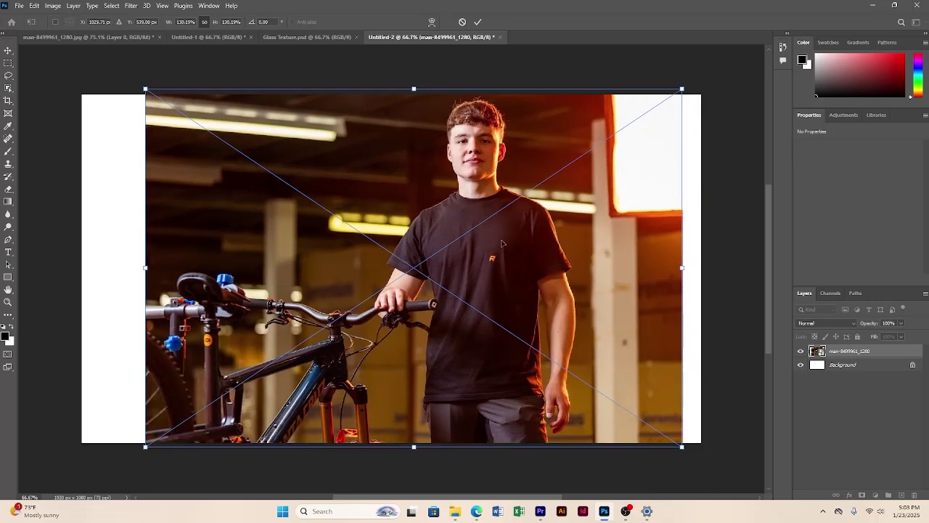
drag(499, 234, 523, 236)
click(478, 22)
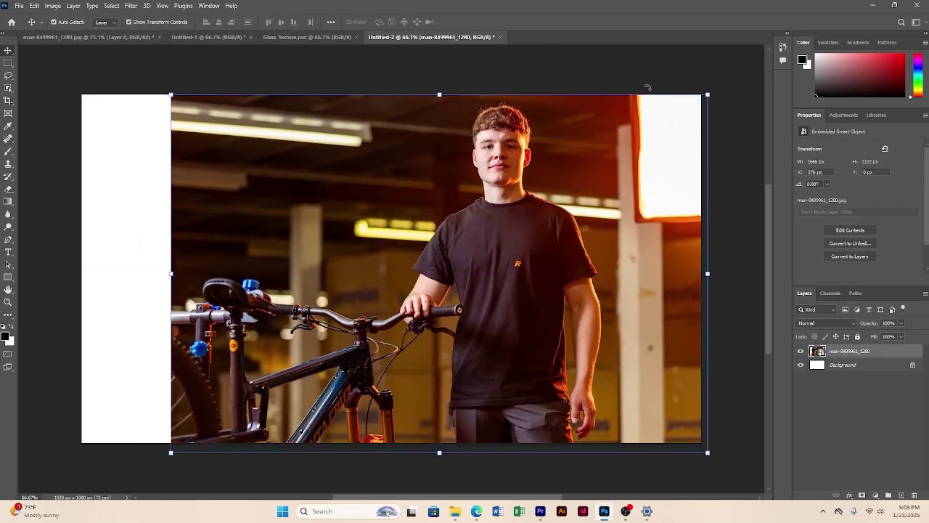
Step: Add a black (#000000) Solid Color fill layer directly above the Background layer
click(851, 365)
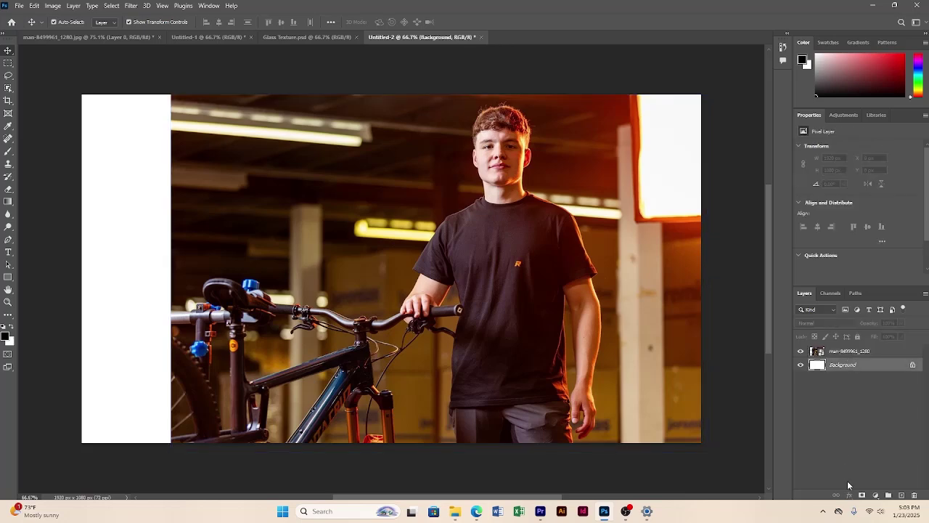
click(876, 494)
click(871, 325)
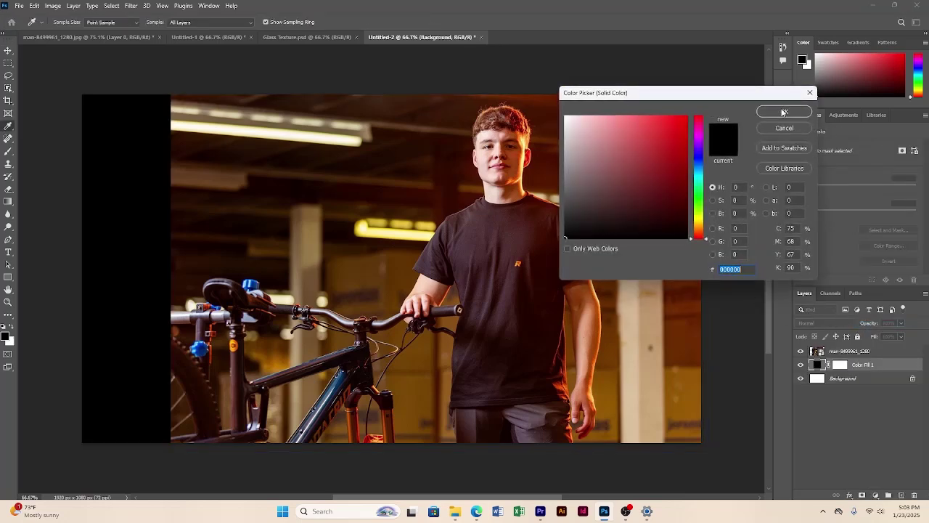
click(784, 112)
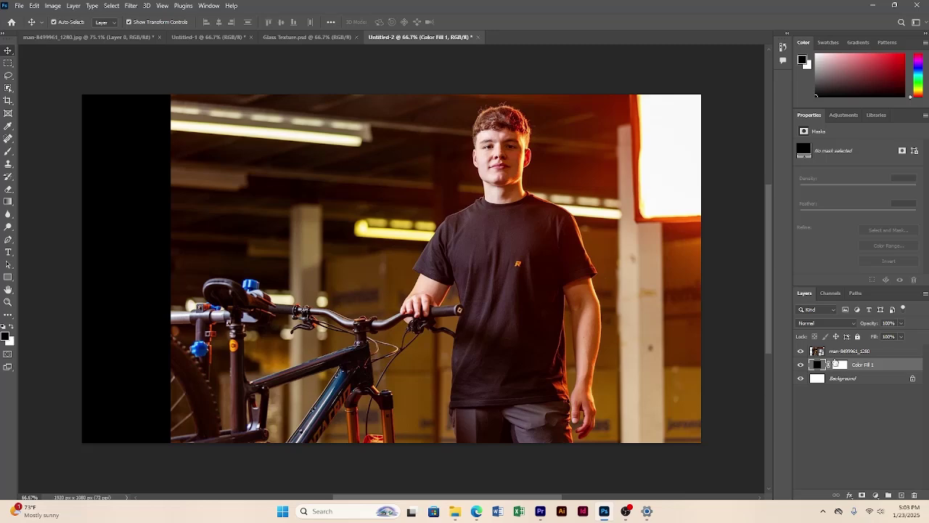
Step: Add a layer mask to the photo layer and fade the photo's left side into black with a horizontal linear gradient
click(838, 353)
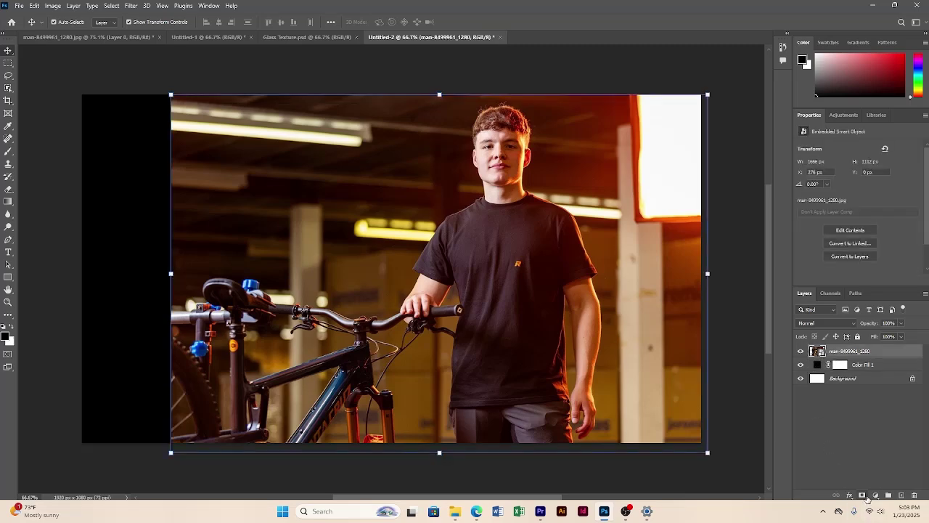
click(862, 496)
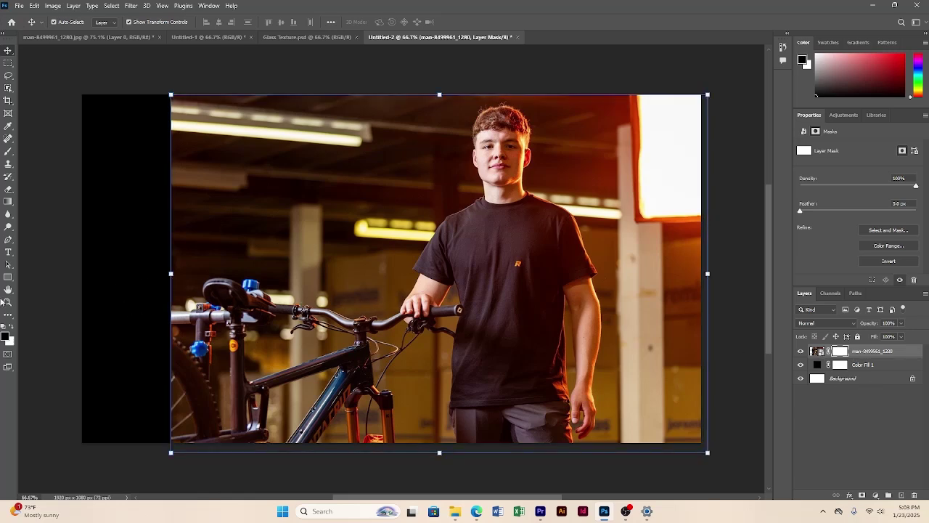
click(7, 202)
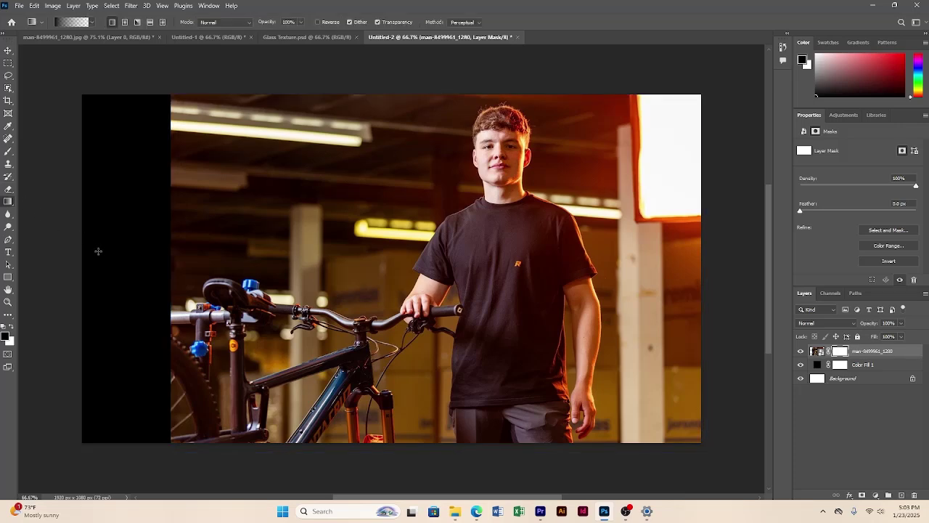
drag(74, 252, 400, 257)
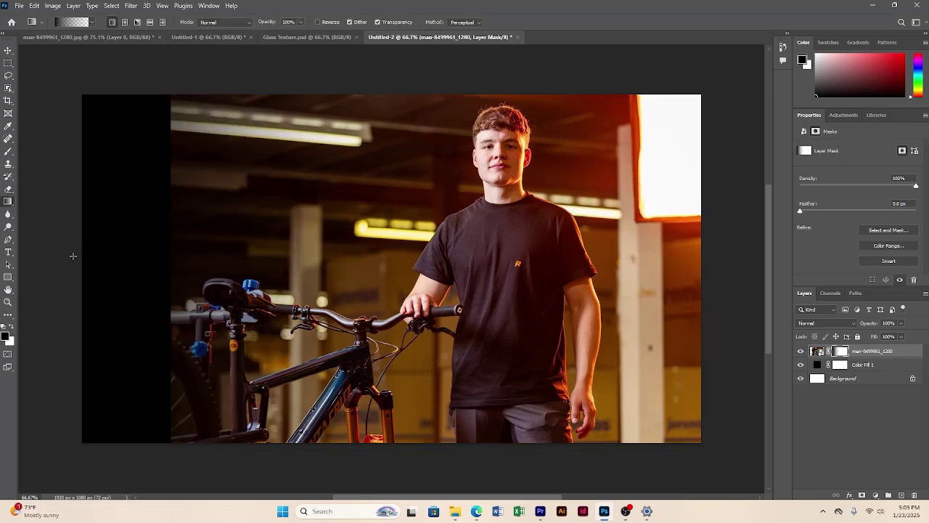
drag(57, 254, 464, 252)
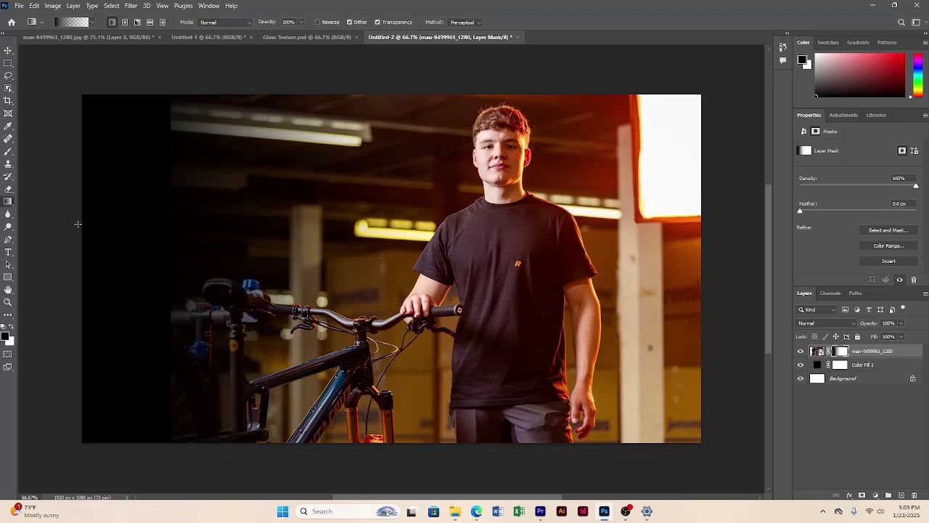
drag(78, 224, 536, 224)
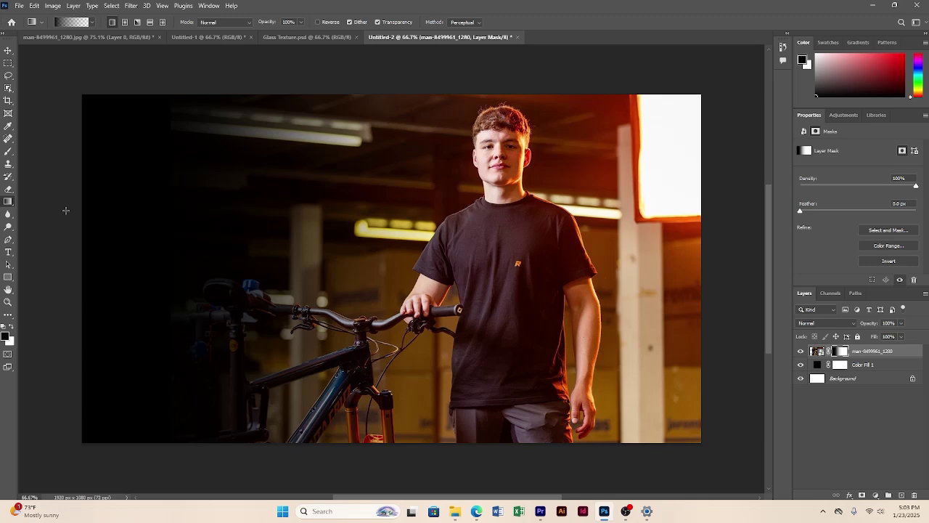
click(893, 355)
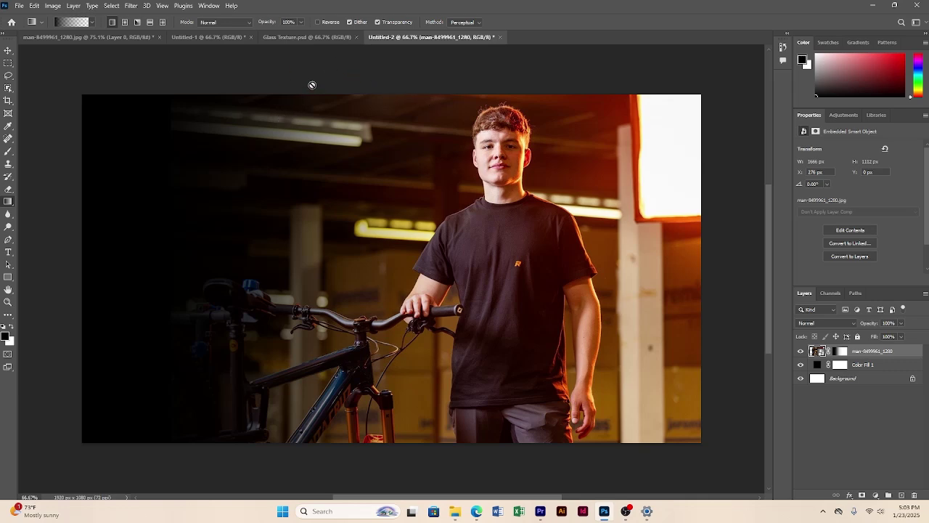
Step: Look at the finished glass-effect design in Untitled-1, and create another 1920 x 1080 px, 72 ppi document with a white background
click(207, 36)
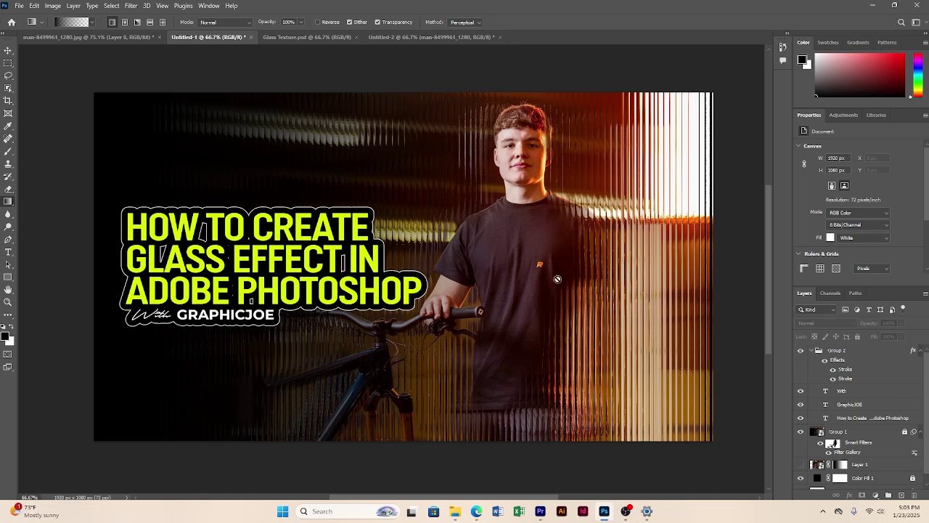
click(463, 38)
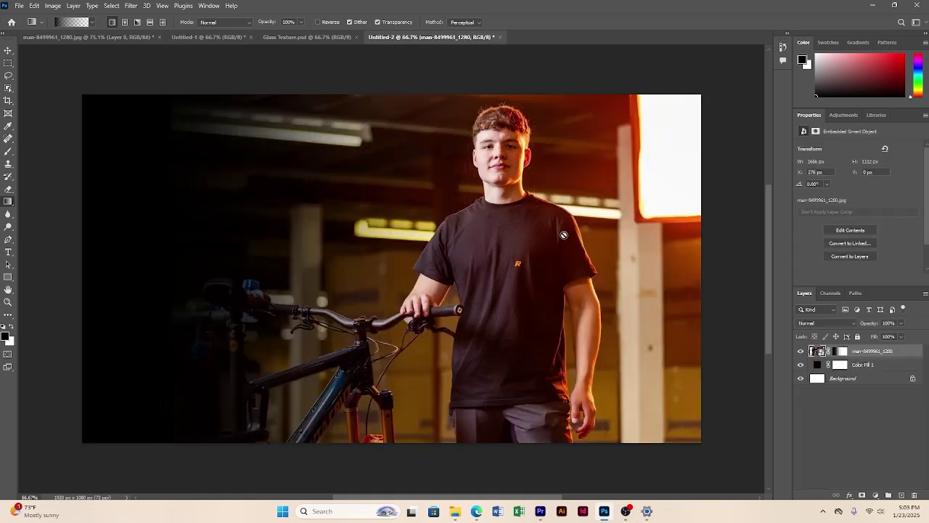
click(20, 6)
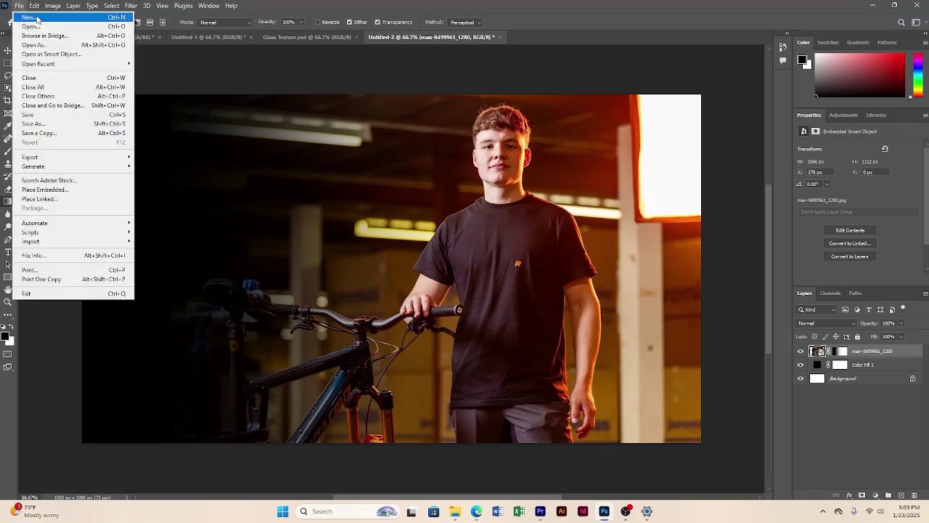
click(38, 20)
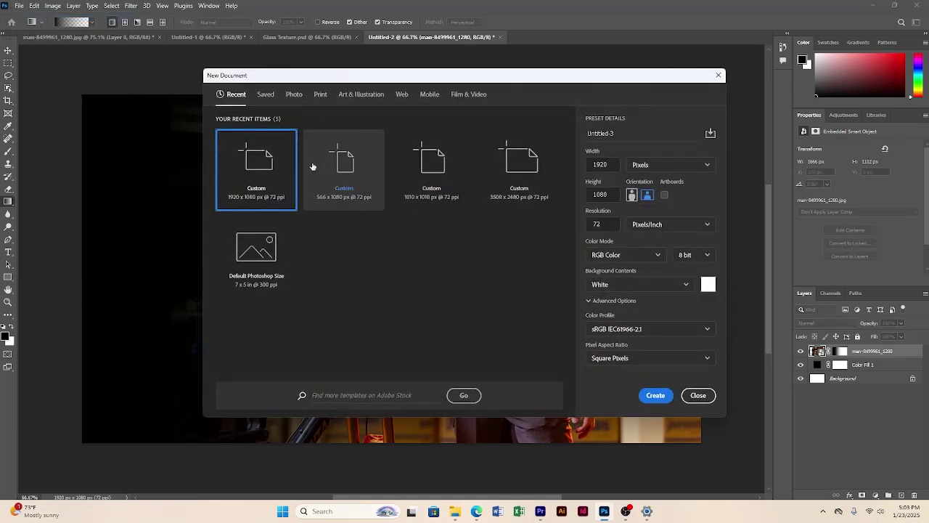
click(655, 395)
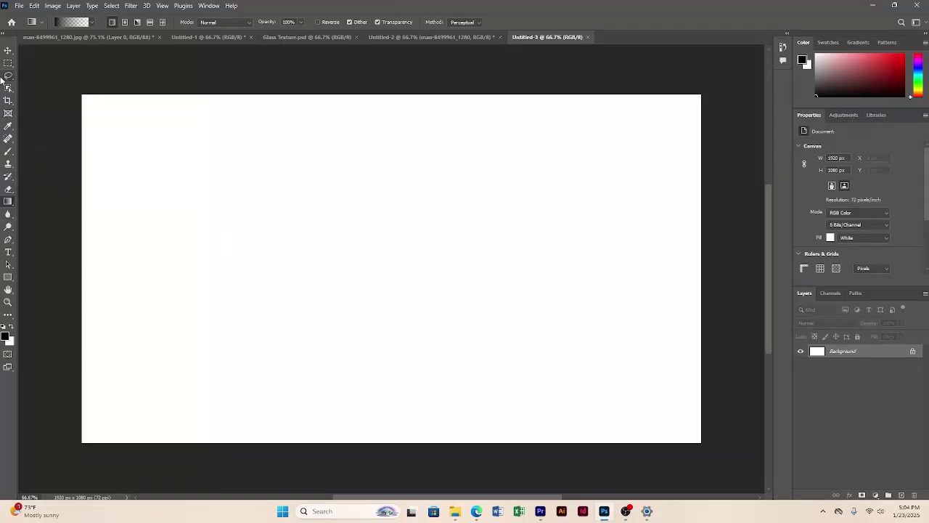
Step: Add a new layer and draw a horizontal black-to-transparent gradient about 490 px wide along the canvas's left edge
click(901, 494)
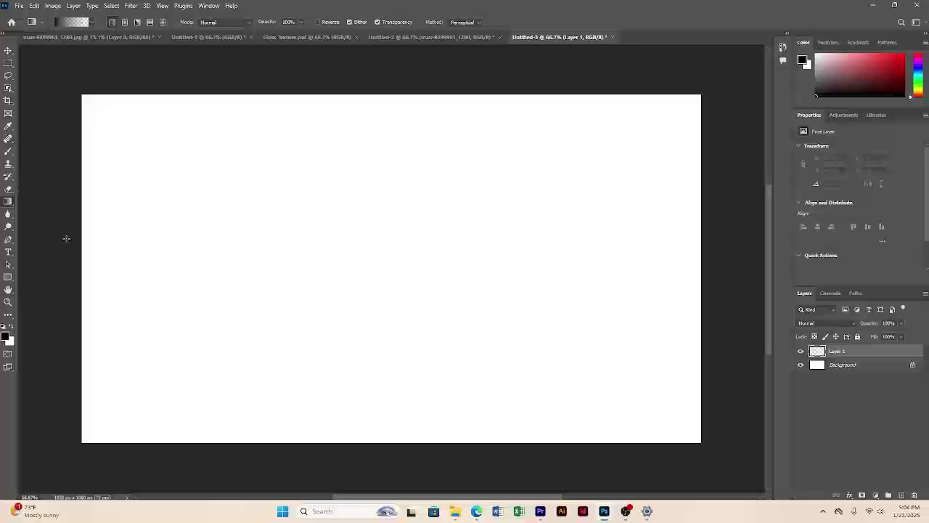
drag(114, 249, 251, 252)
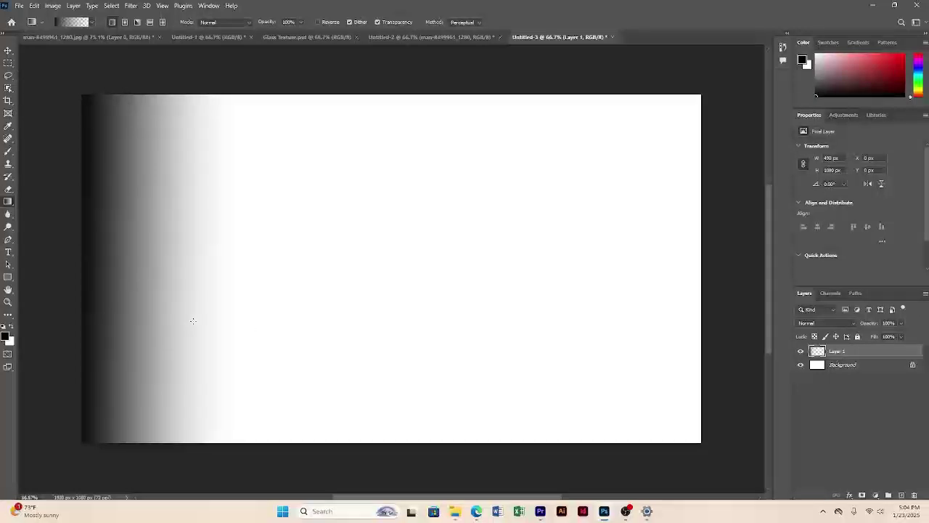
Step: Squeeze the gradient horizontally to 10% of its width, making a 49 px wide strip at the canvas's left edge
click(9, 51)
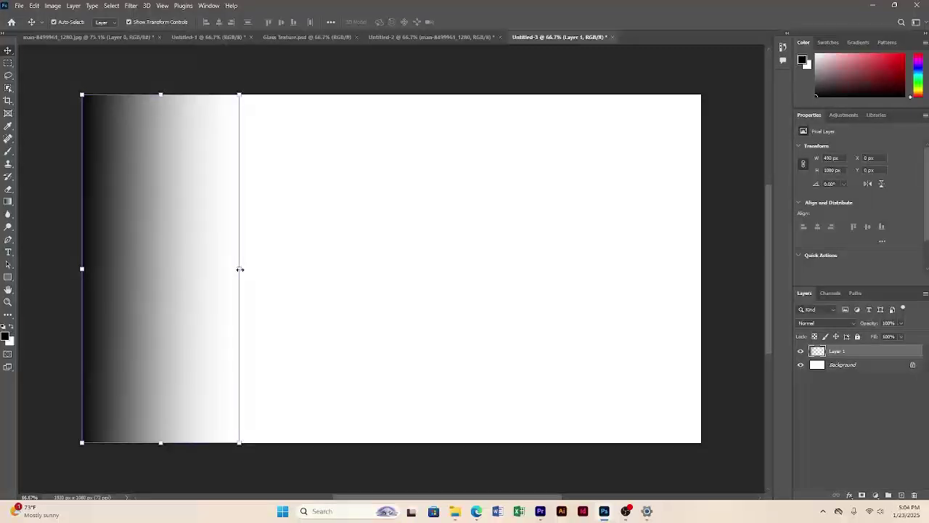
click(240, 269)
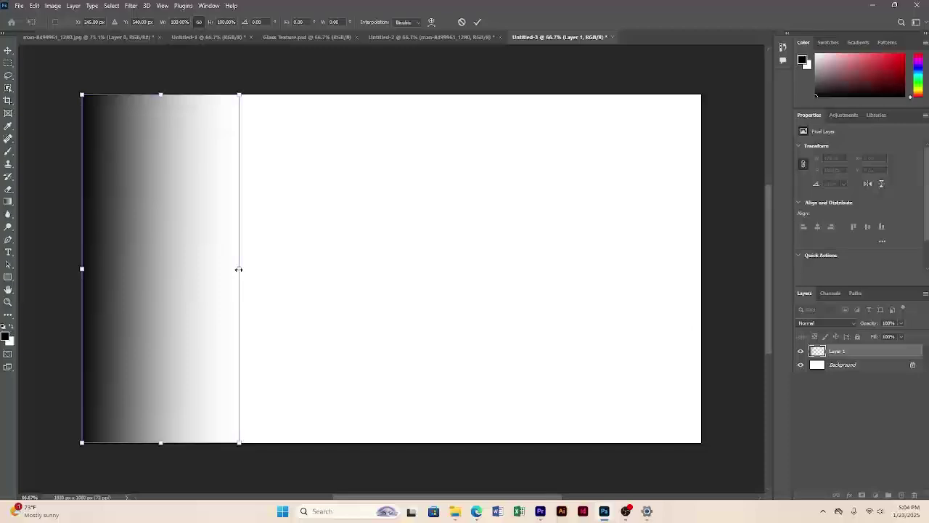
drag(239, 270, 101, 314)
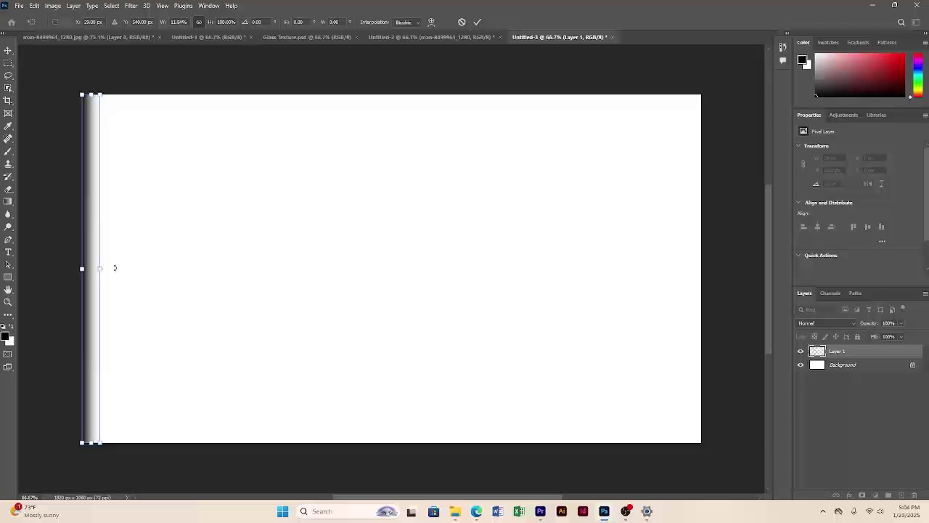
drag(99, 269, 97, 269)
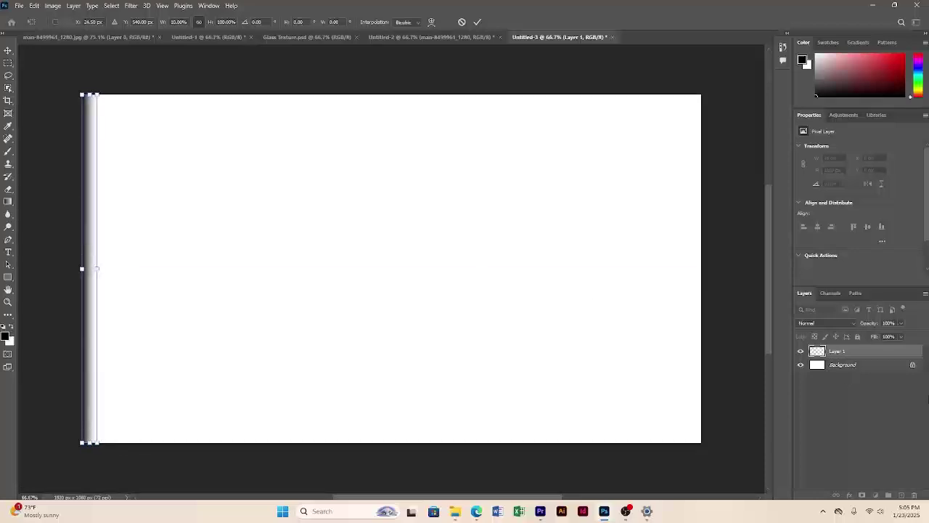
key(Return)
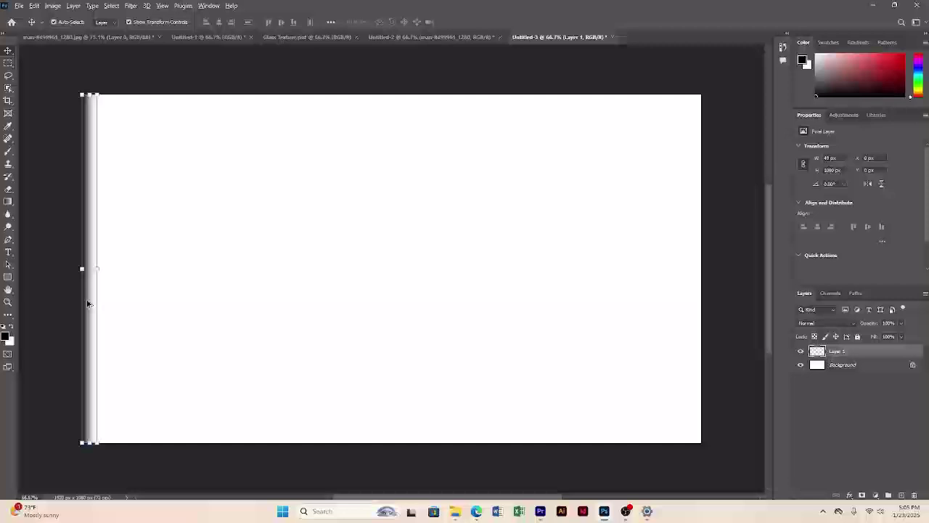
Step: Duplicate the gradient strip and move the copy right along the canvas to X 21 px
key(alt+Right)
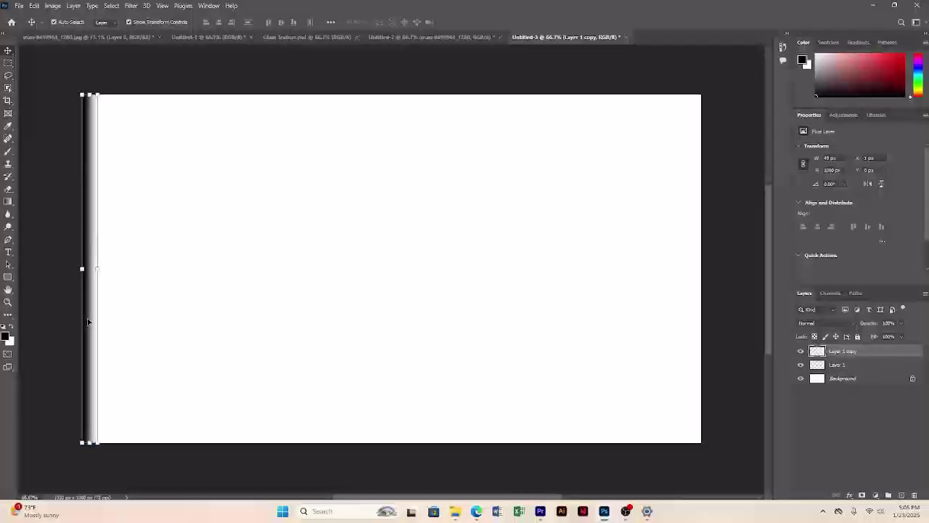
key(Right)
key(Right)
key(Right)
key(Right)
key(Right)
key(Right)
key(Right)
key(Right)
key(Right)
key(Right)
key(Right)
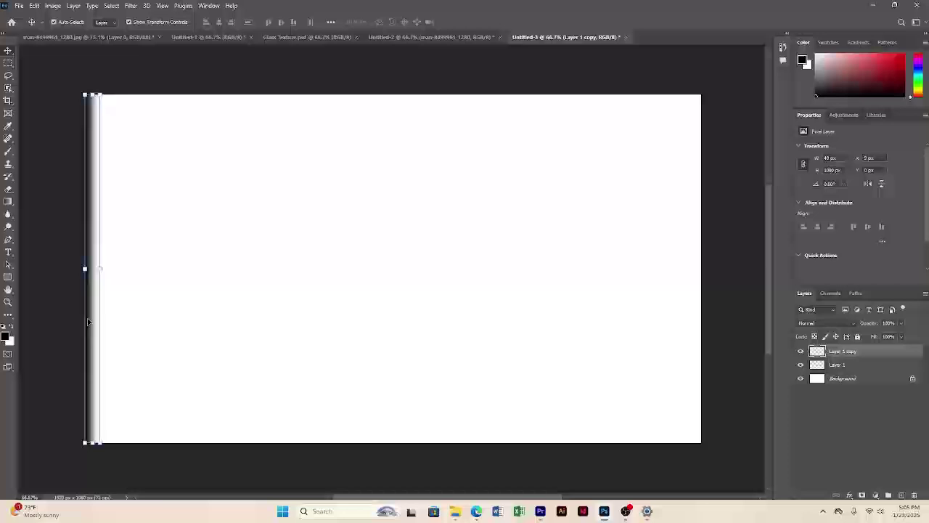
key(Right)
key(Right)
key(Right)
key(Right)
key(Right)
key(Right)
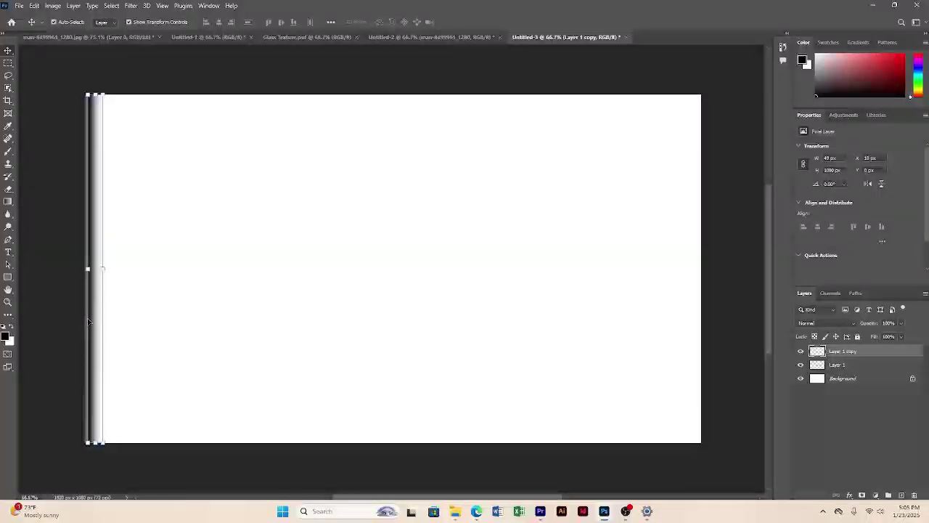
key(Right)
key(Right)
key(Right)
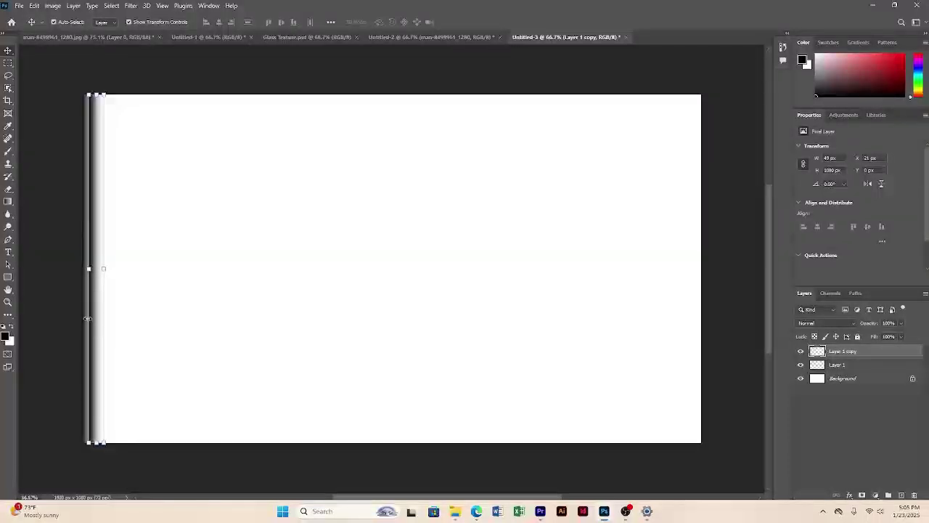
key(Right)
key(Right)
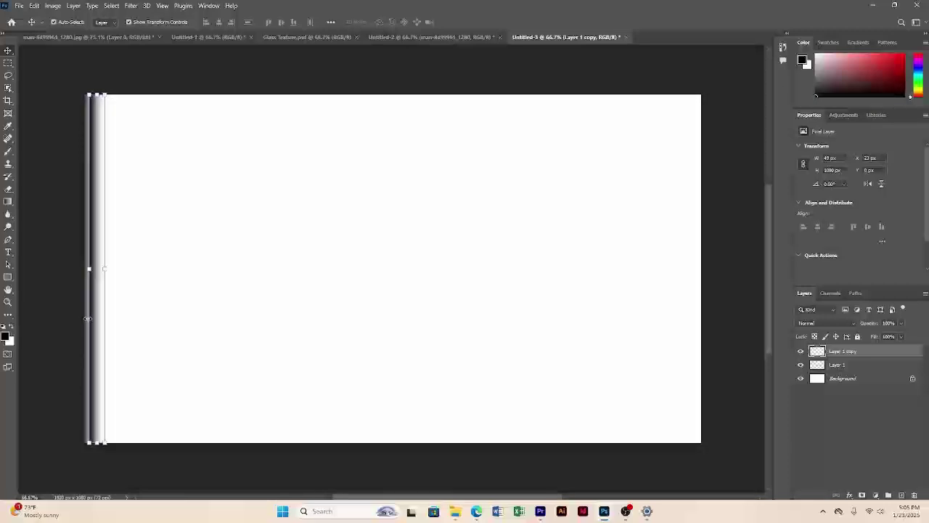
key(Left)
key(Left)
key(Left)
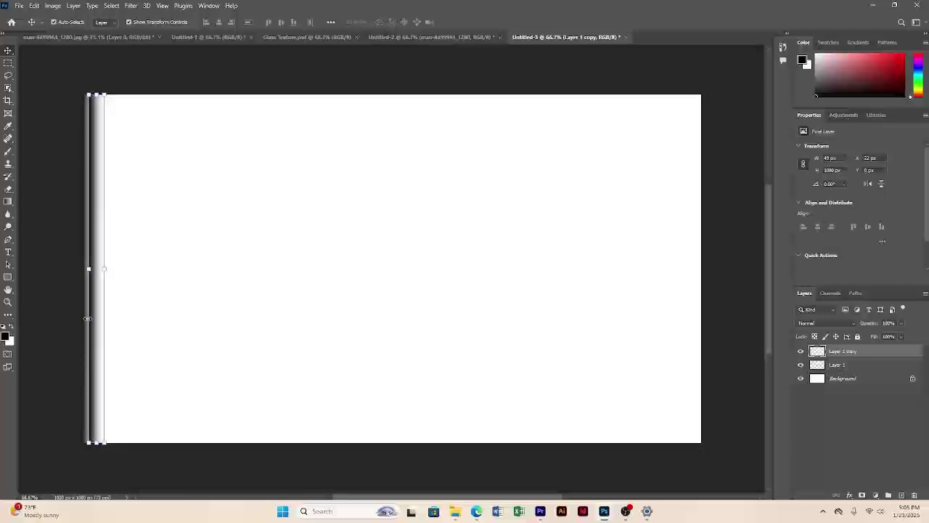
key(Right)
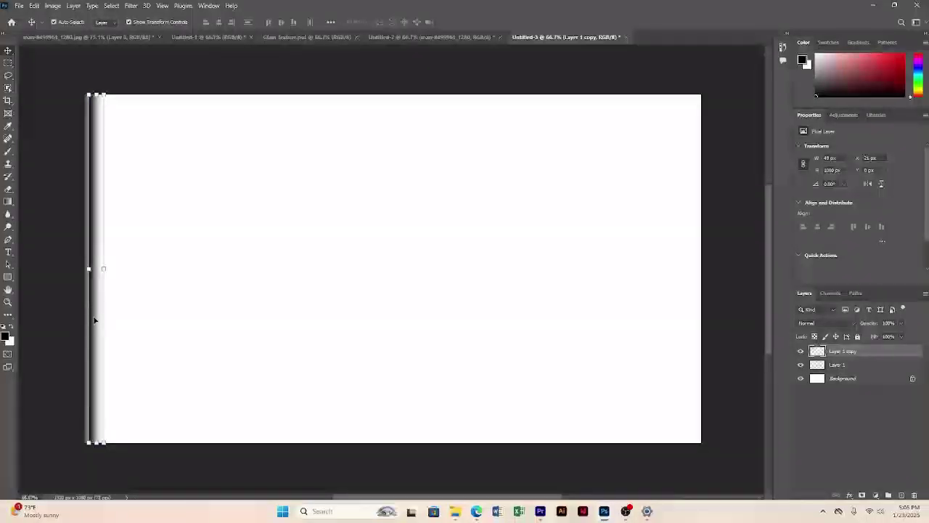
Step: Make a second copy of the gradient strip and place it at X 42 px, keeping the same spacing
key(ctrl+j)
key(shift+Right)
key(shift+Right)
key(shift+Right)
key(shift+Right)
key(shift+Right)
key(shift+Right)
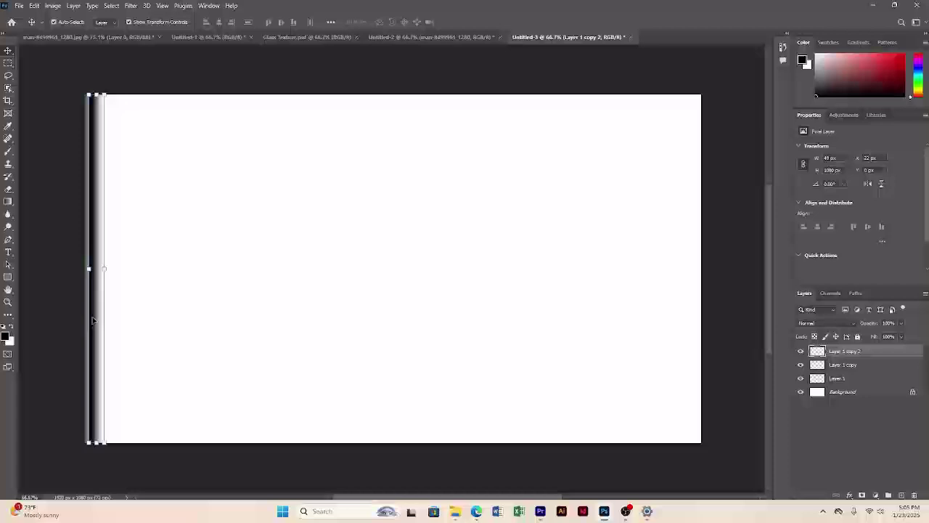
key(Right)
key(shift+Left)
key(shift+Left)
key(shift+Left)
key(shift+Left)
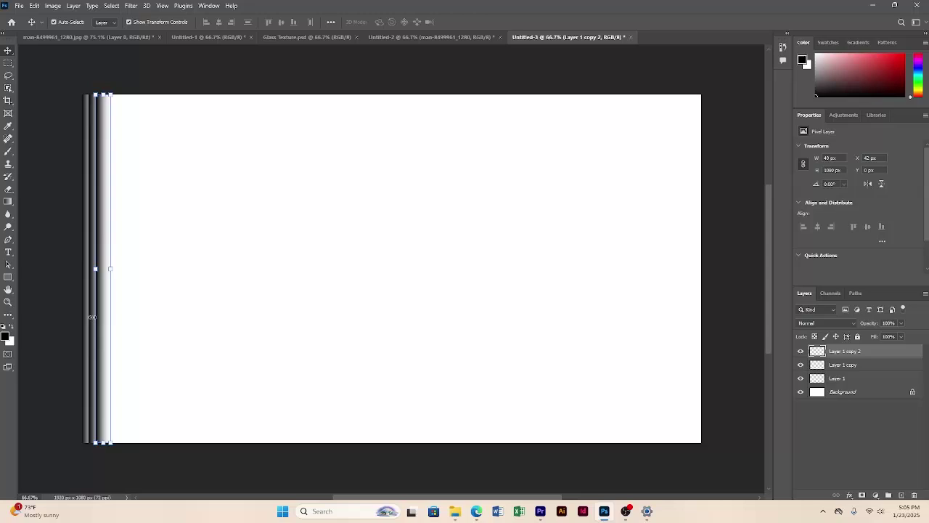
Step: Keep duplicating the strip rightward at 21 px intervals until a block of more than a dozen strips is built
key(alt+Right)
key(shift+Right)
key(shift+Right)
key(shift+Right)
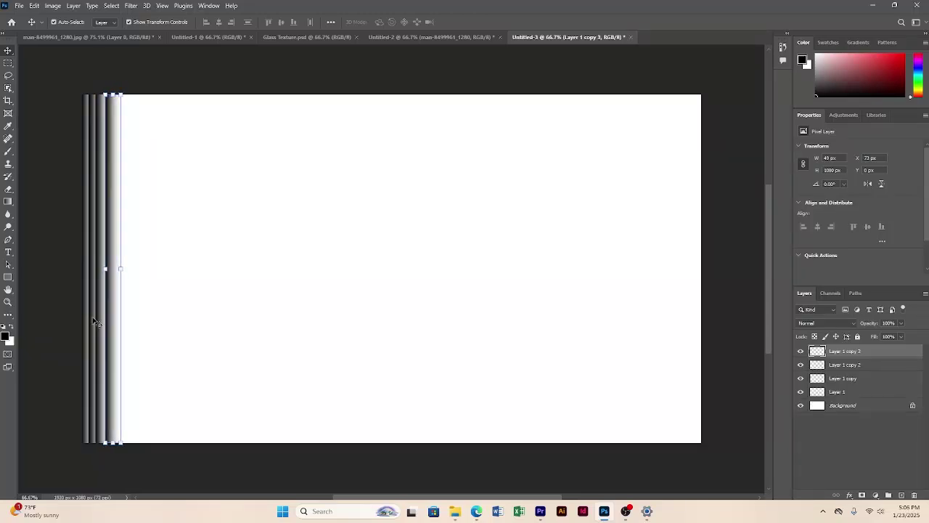
key(shift+Left)
key(alt+Right)
key(shift+Right)
key(shift+Right)
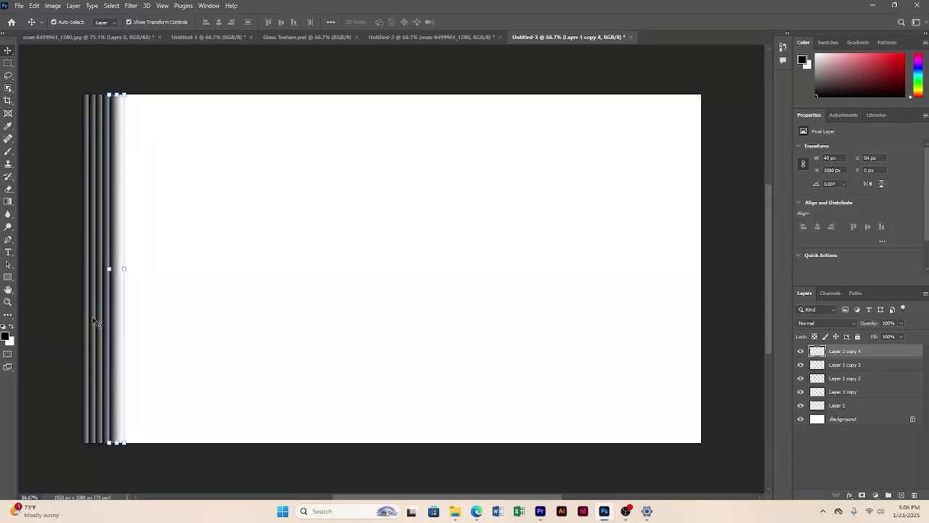
key(alt+Right)
key(shift+Right)
key(shift+Right)
key(alt+Right)
key(shift+Right)
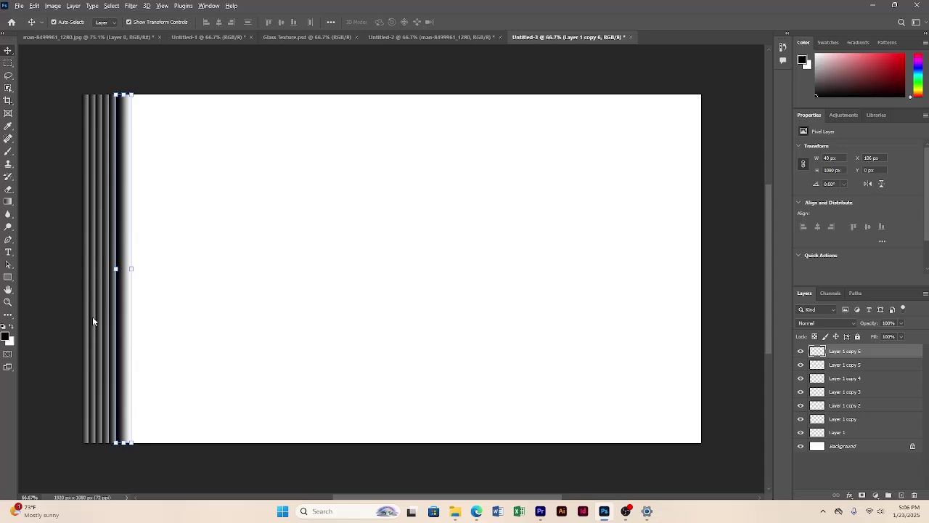
key(shift+Right)
key(alt+Right)
key(shift+Right)
key(shift+Right)
key(alt+Right)
key(shift+Right)
key(shift+Right)
key(alt+Right)
key(shift+Right)
key(shift+Right)
key(alt+Right)
key(shift+Right)
key(shift+Right)
key(alt+Right)
key(shift+Right)
key(shift+Right)
key(alt+Right)
key(shift+Right)
key(shift+Right)
key(alt+Right)
key(shift+Right)
key(shift+Right)
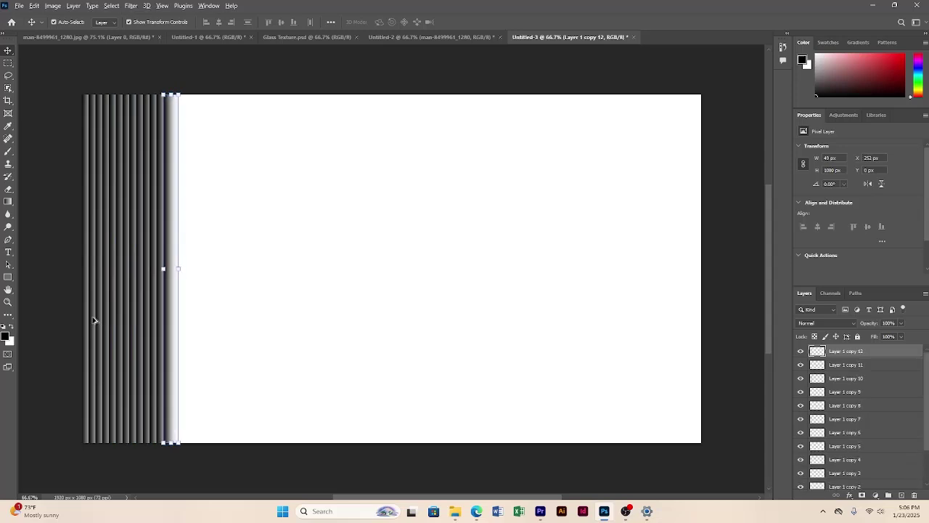
key(alt+Right)
key(shift+Right)
key(shift+Right)
Step: Select all gradient strips and repeatedly duplicate the block rightward in line, filling nearly the whole canvas width
key(ctrl+alt+a)
drag(138, 241, 229, 242)
drag(230, 242, 331, 242)
drag(329, 242, 512, 246)
key(shift+Right)
key(shift+Right)
key(shift+Right)
key(shift+Right)
key(shift+Right)
key(shift+Right)
key(shift+Right)
key(shift+Right)
key(shift+Right)
key(shift+Right)
key(shift+Right)
key(shift+Right)
key(shift+Right)
key(shift+Right)
key(shift+Right)
key(shift+Right)
key(shift+Right)
key(shift+Right)
key(shift+Right)
key(shift+Right)
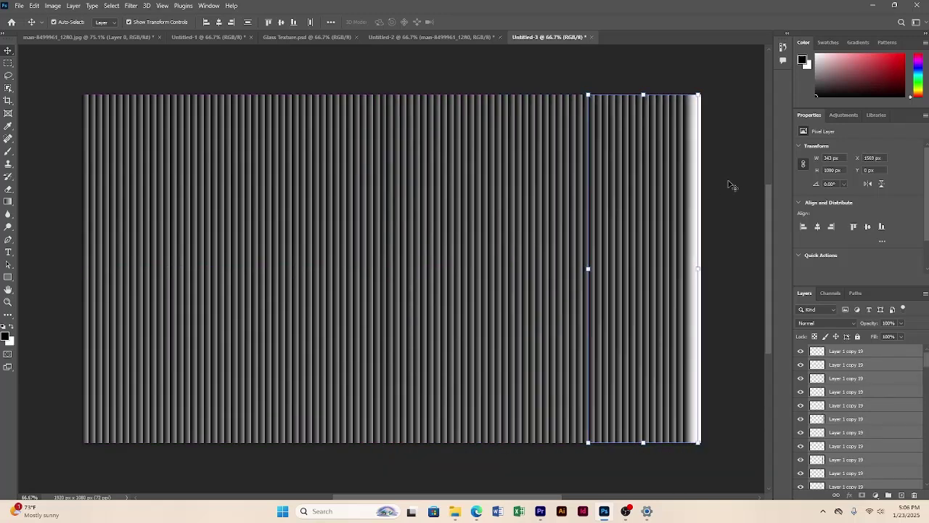
Step: Duplicate a few end strips to cover the canvas's right edge, and delete the surplus strips outside the canvas
drag(686, 77, 665, 102)
drag(690, 276, 726, 273)
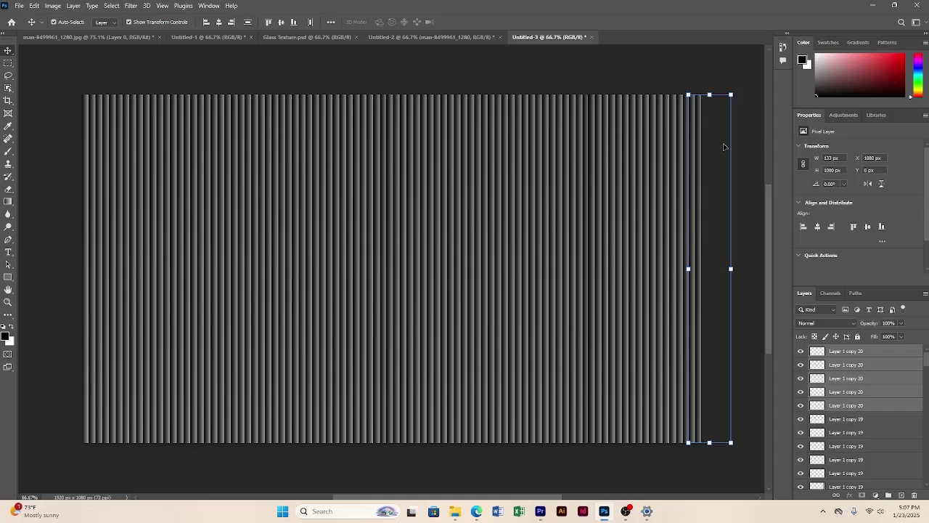
key(Delete)
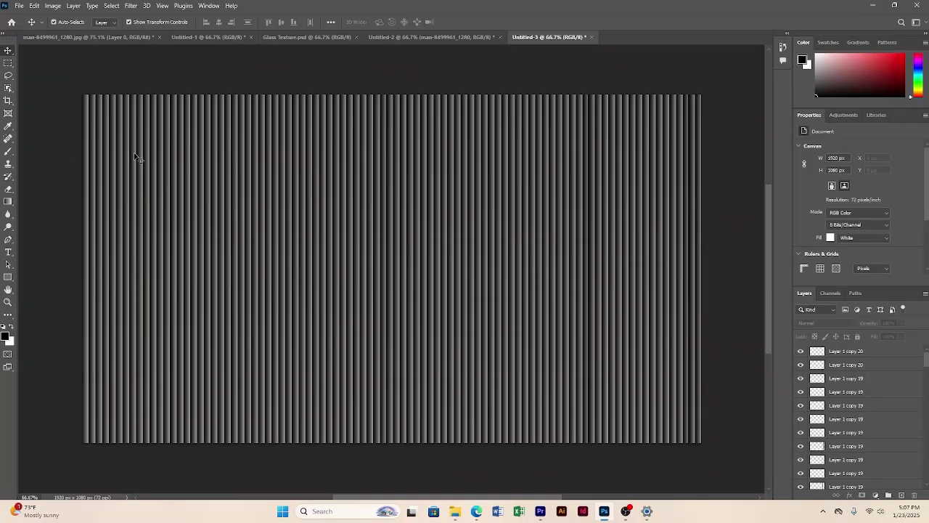
Step: Save the strip texture as a Photoshop file named Glass Texture 2 in the Downloads folder
click(20, 5)
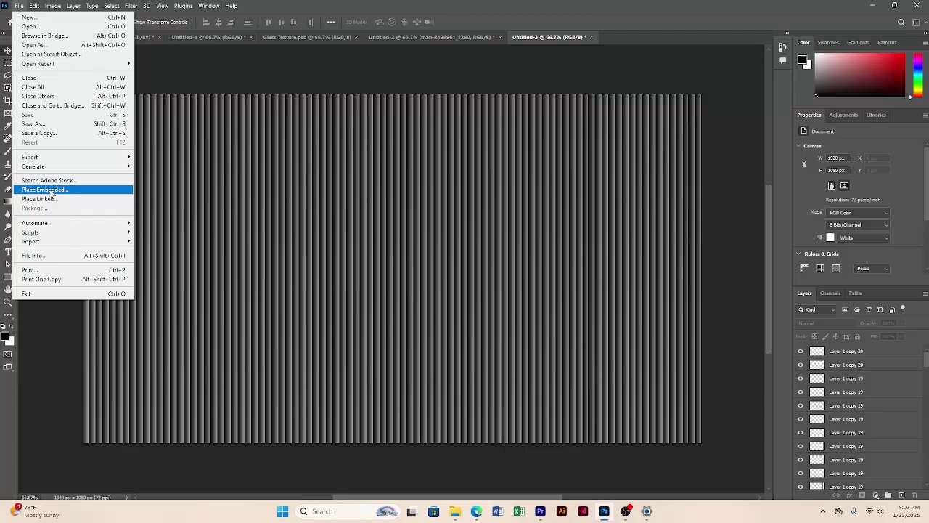
click(33, 123)
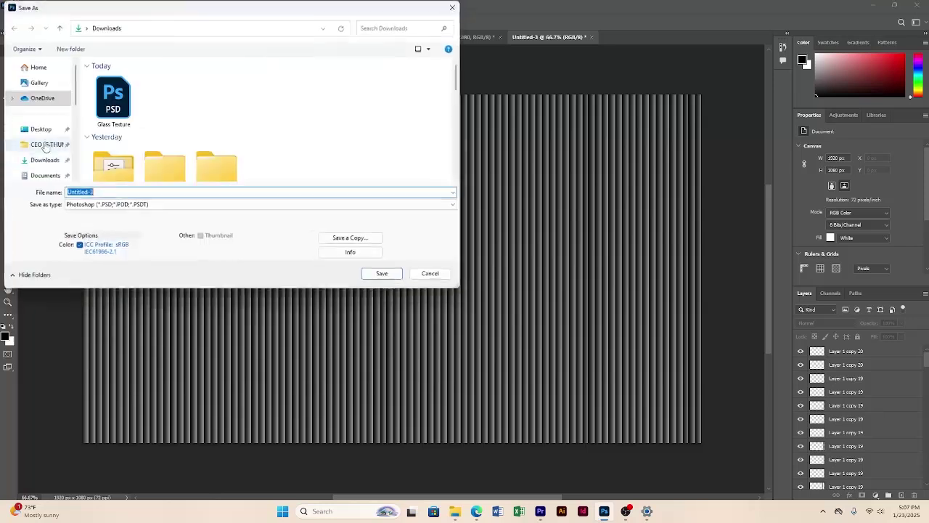
click(119, 116)
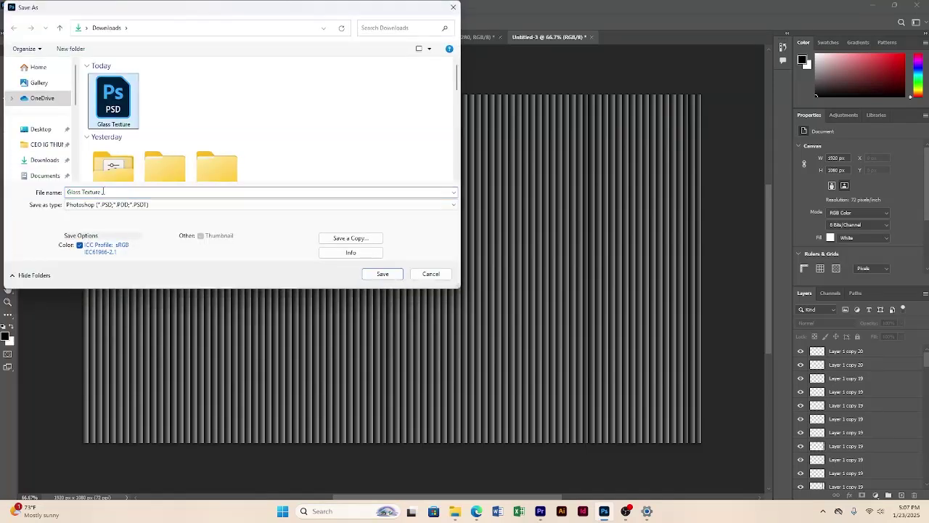
click(105, 191)
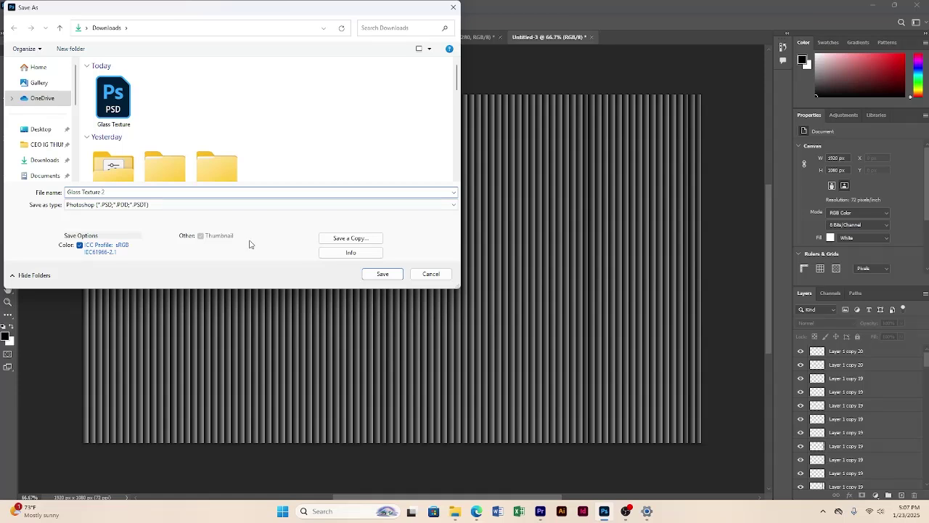
click(383, 273)
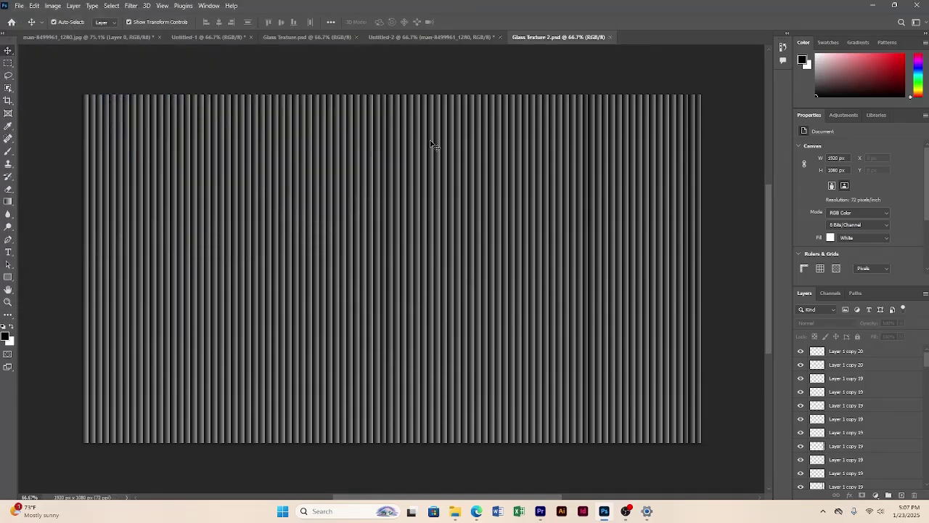
Step: Switch to the Untitled-2 document and group the photo layer with the black Color Fill 1 layer
click(405, 37)
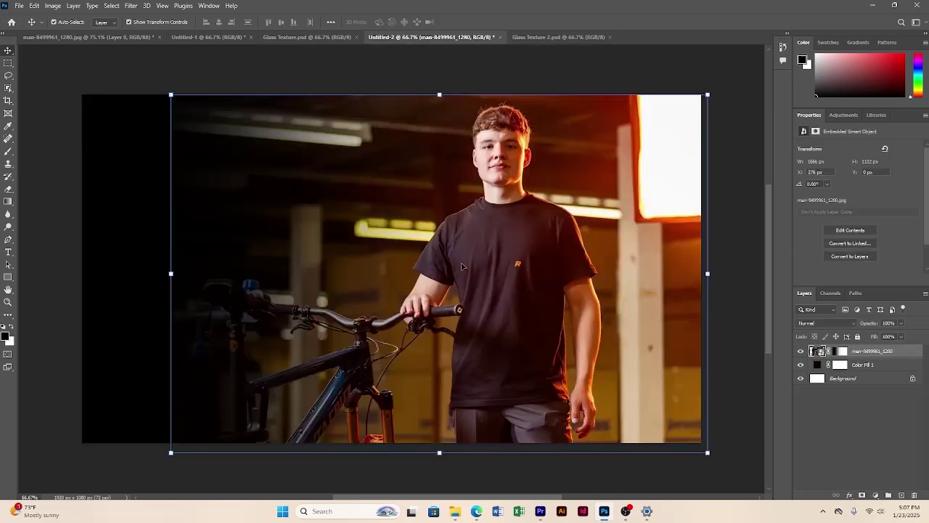
click(740, 281)
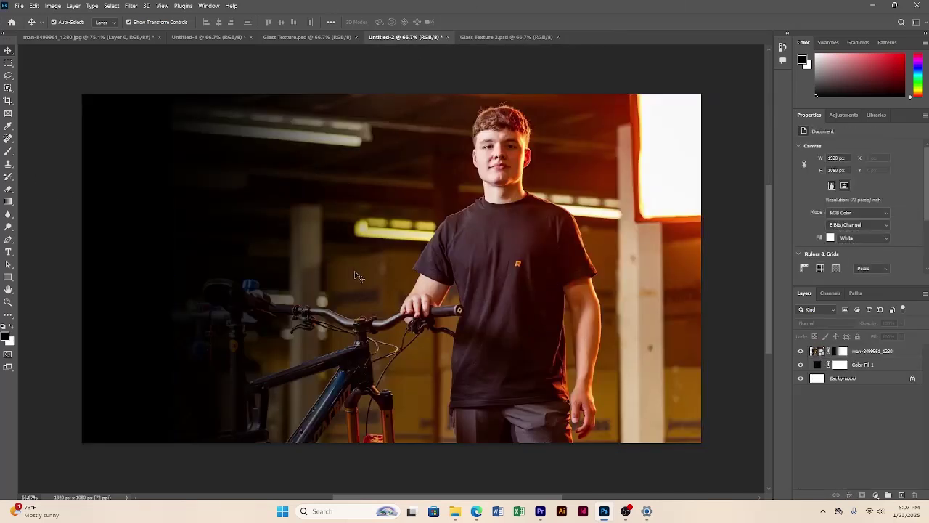
click(859, 354)
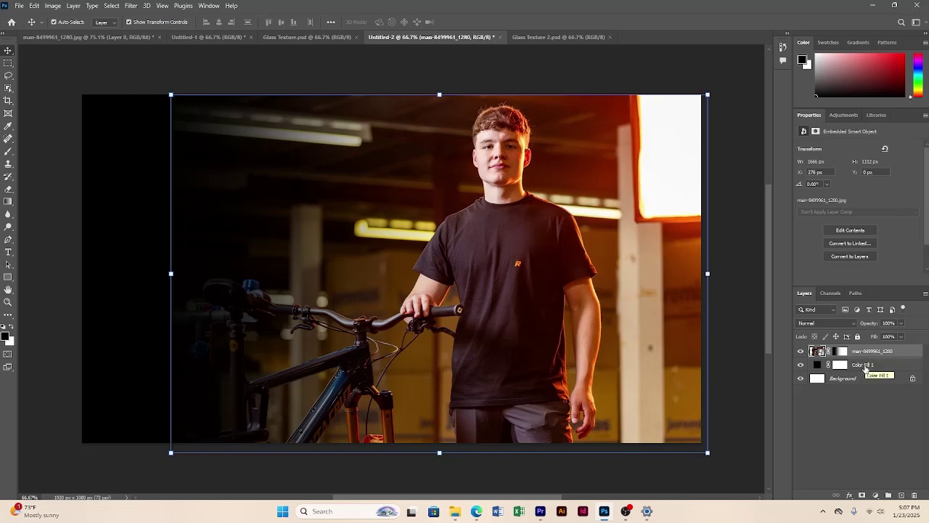
shift+click(866, 366)
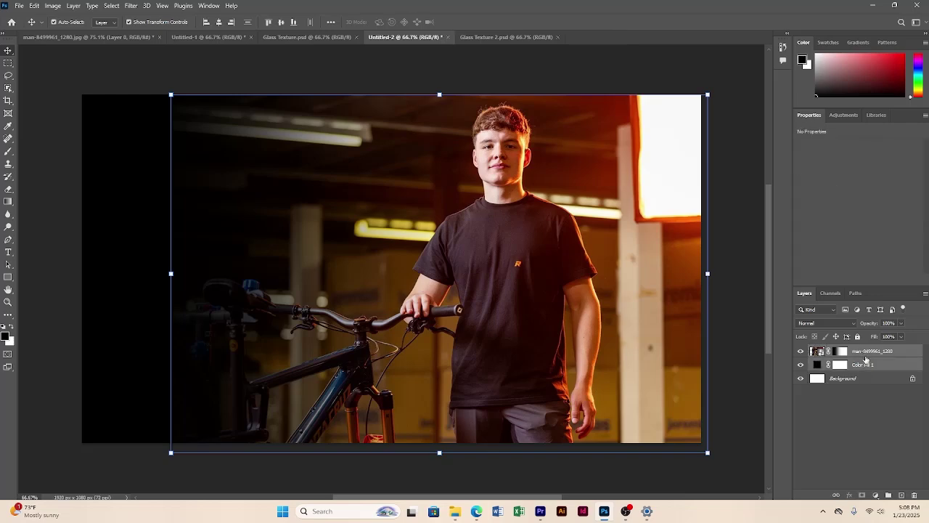
key(ctrl+g)
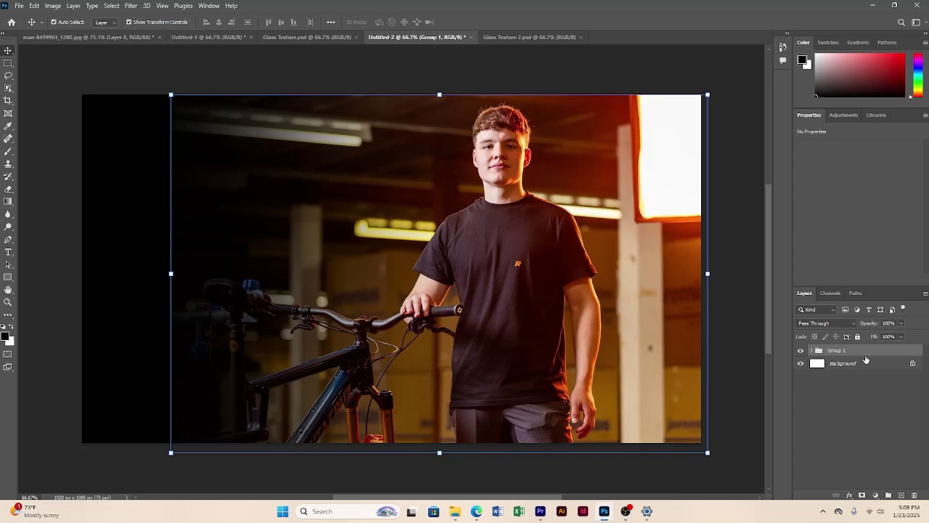
Step: Duplicate Group 1 and convert the copy to a smart object
drag(869, 352, 899, 494)
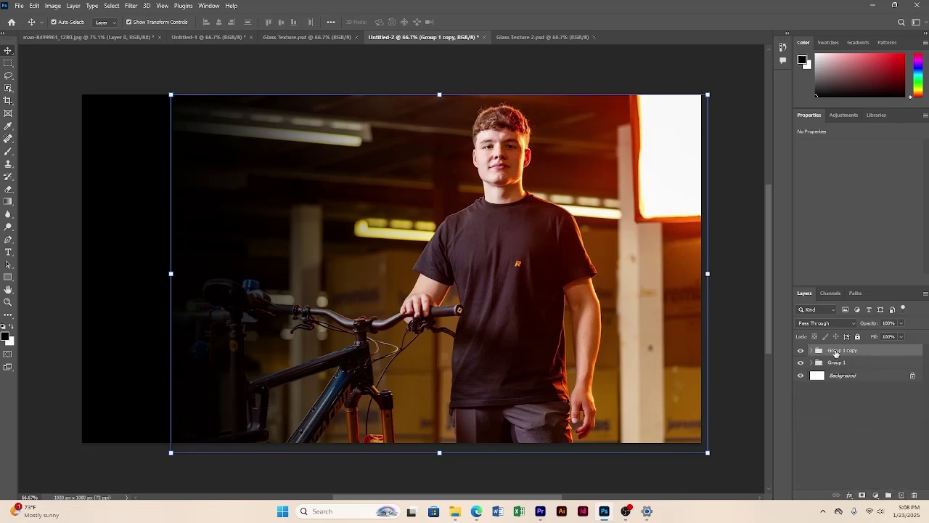
right_click(837, 355)
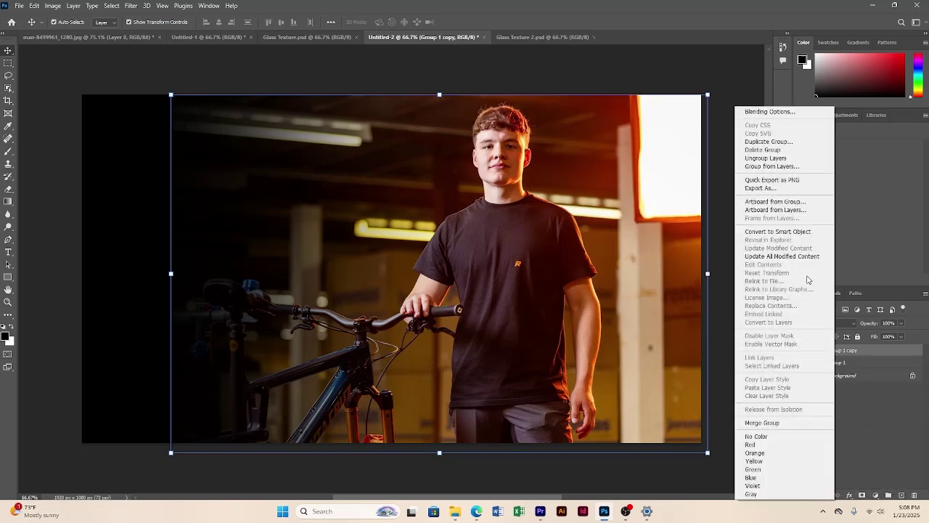
click(794, 232)
Step: Hide the original Group 1 and select the Group 1 copy smart object
click(835, 364)
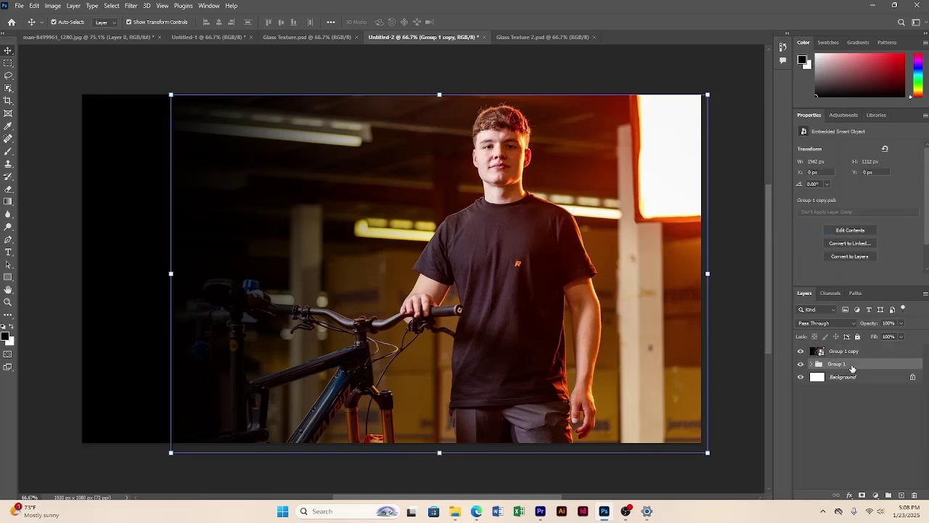
click(801, 363)
click(846, 351)
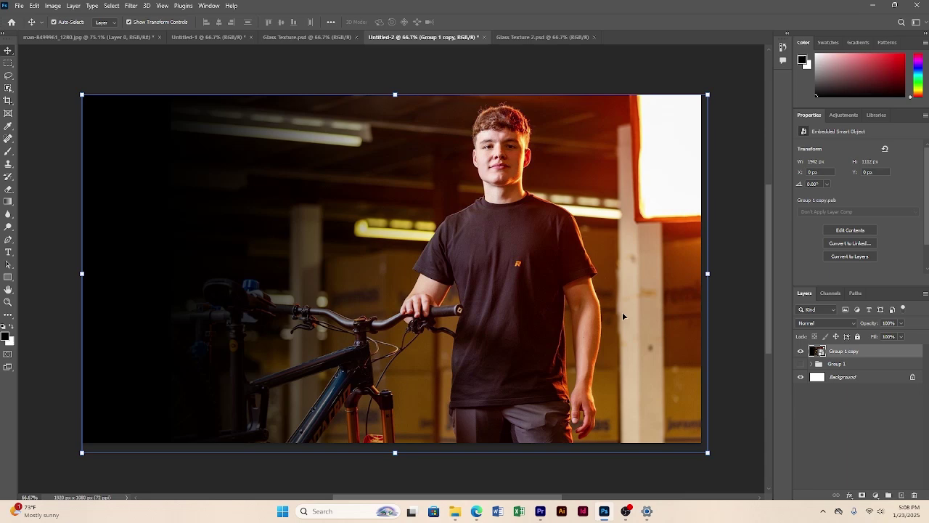
Step: Apply the Glass distortion from the Filter Gallery and load Glass Texture 2 from Downloads as its texture
click(132, 6)
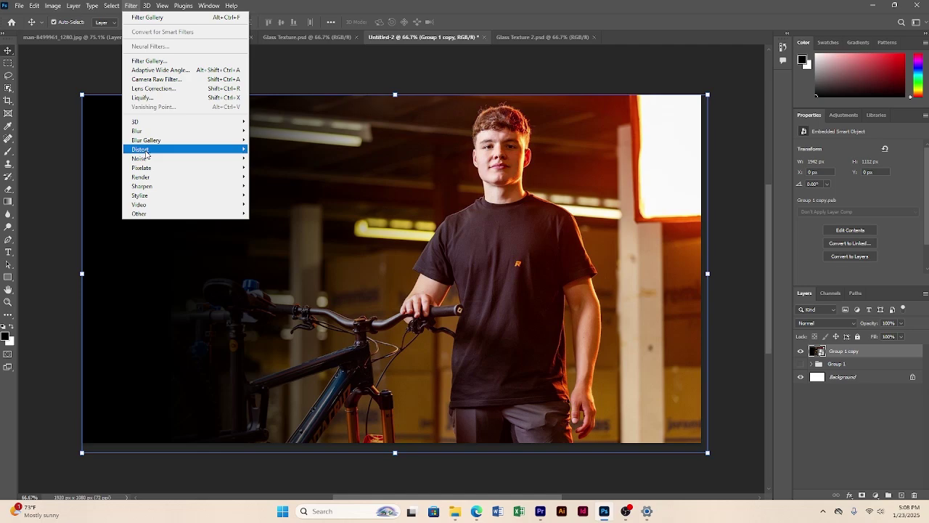
click(151, 61)
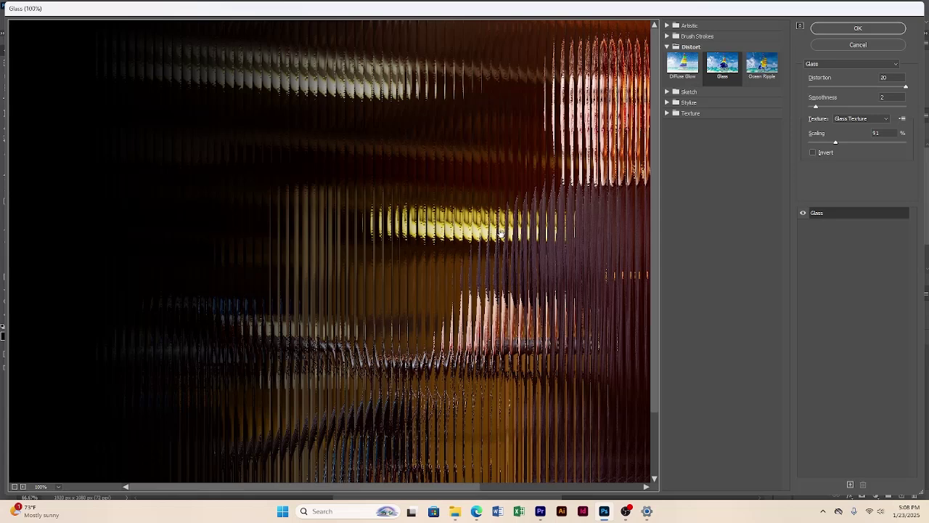
click(668, 47)
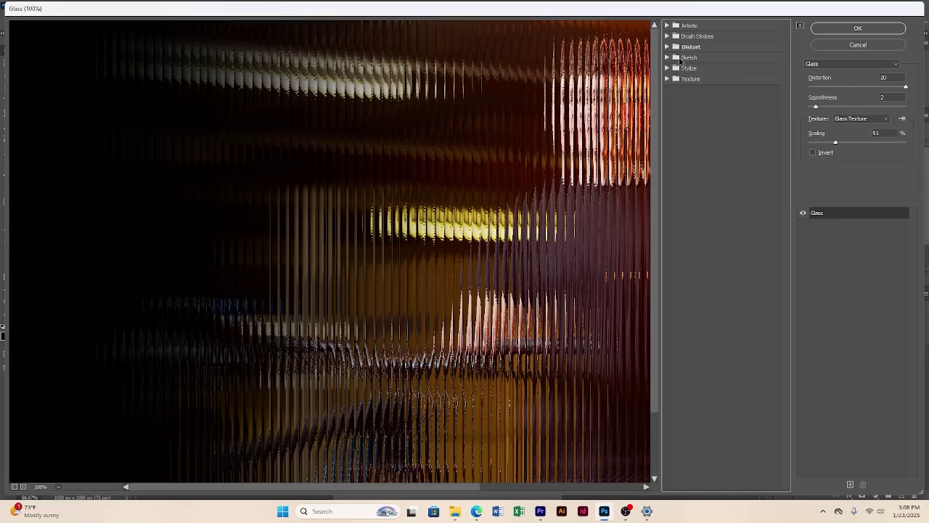
click(692, 49)
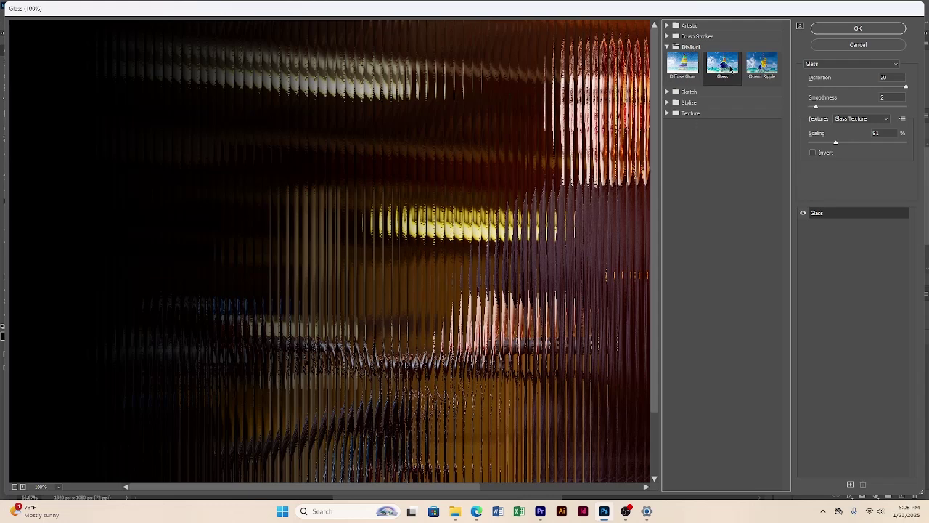
click(904, 120)
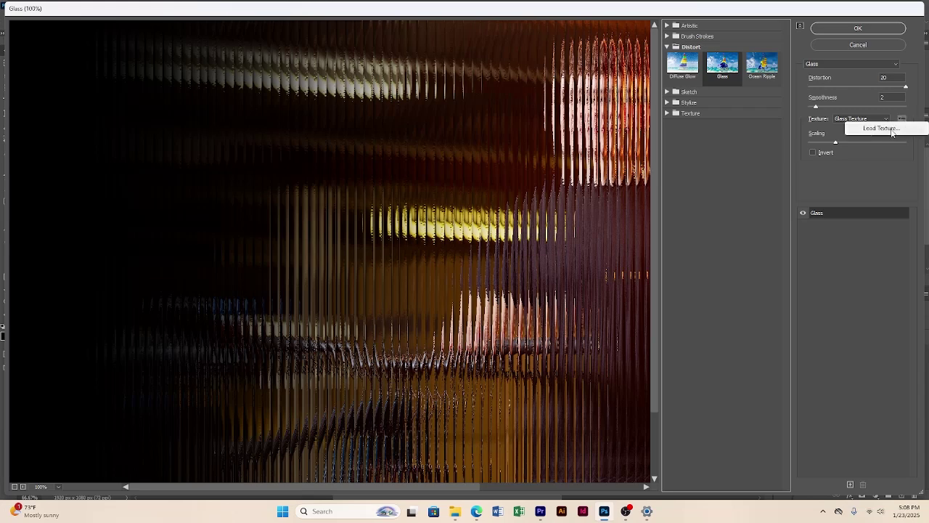
click(881, 128)
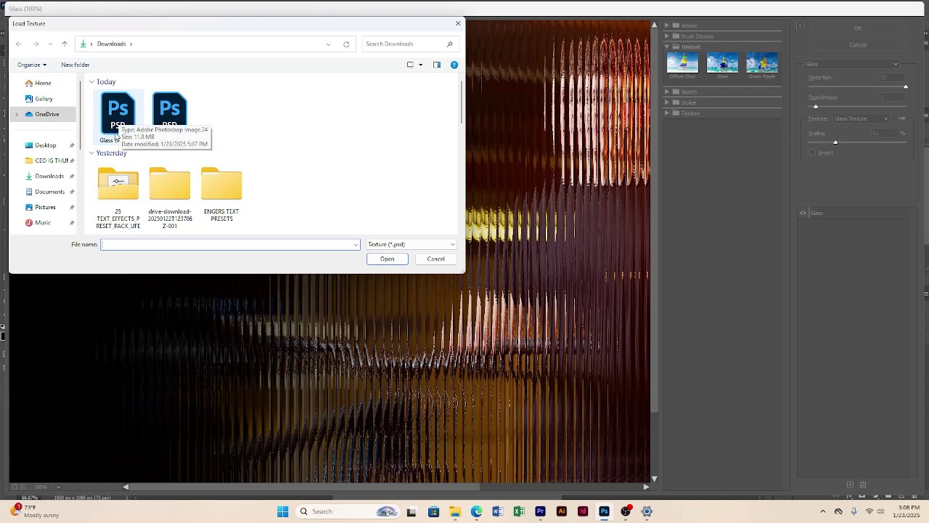
click(114, 132)
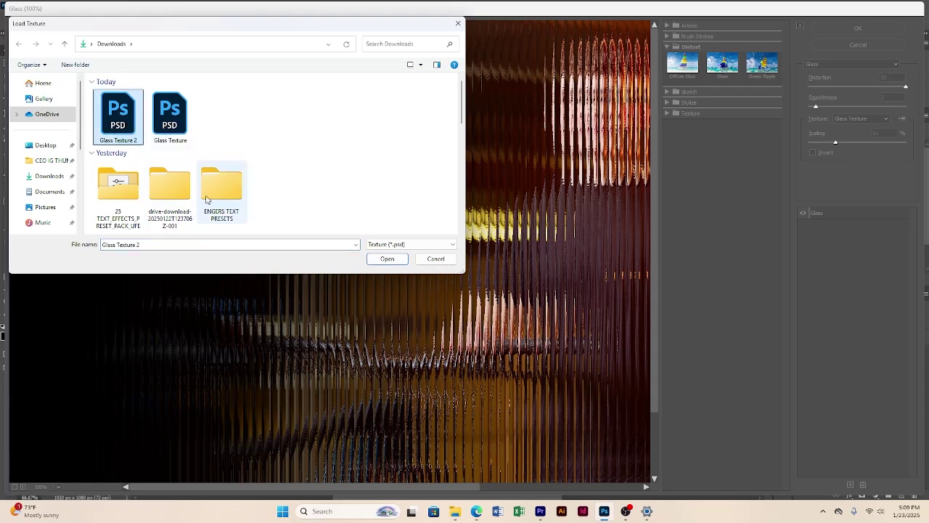
click(389, 261)
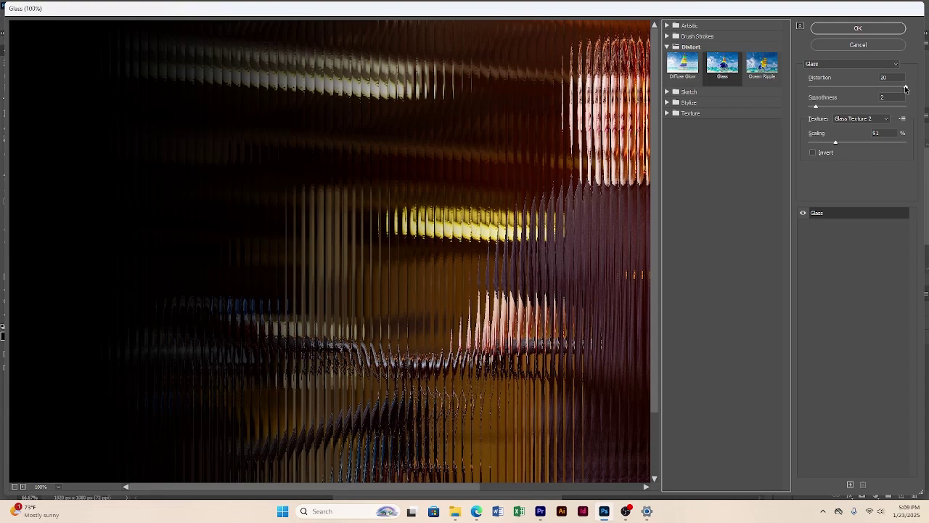
Step: Set the Glass filter to distortion 19, smoothness 3 and scaling 88%, and apply it to the smart object
drag(906, 87, 889, 87)
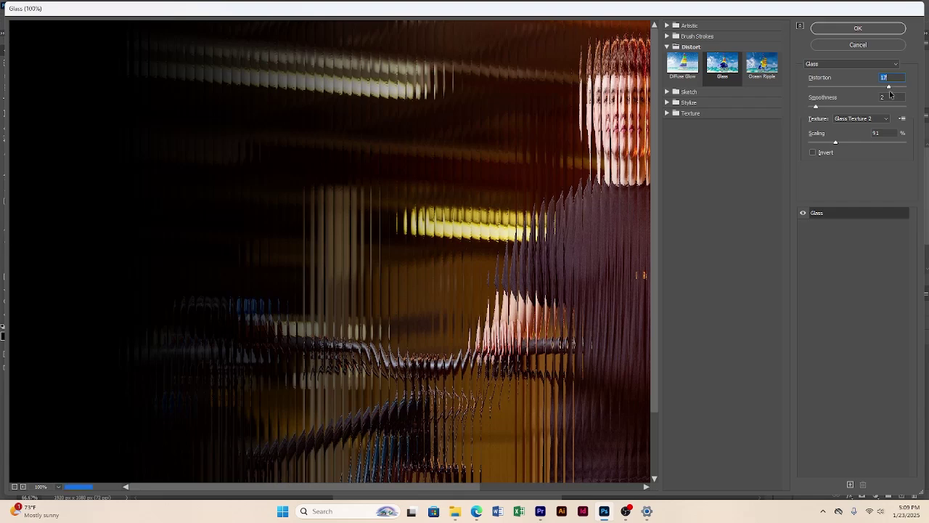
key(Up)
key(Up)
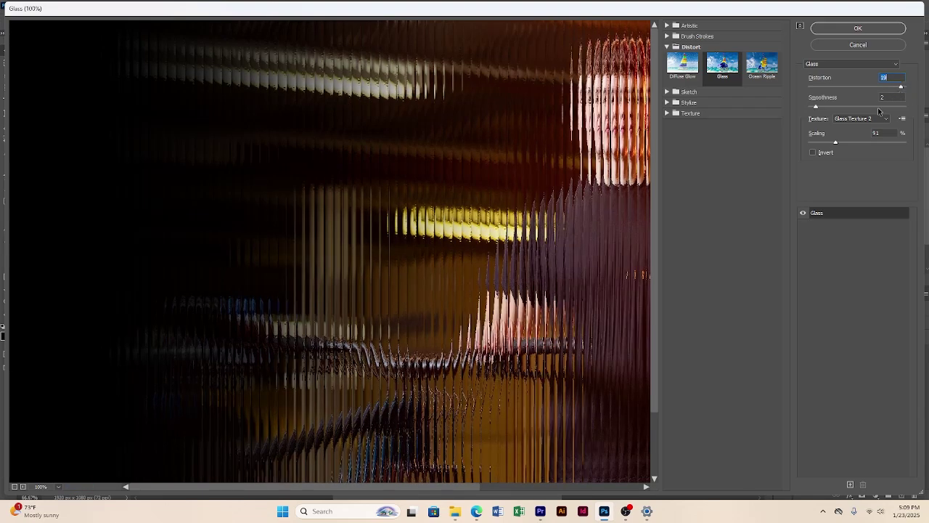
click(820, 106)
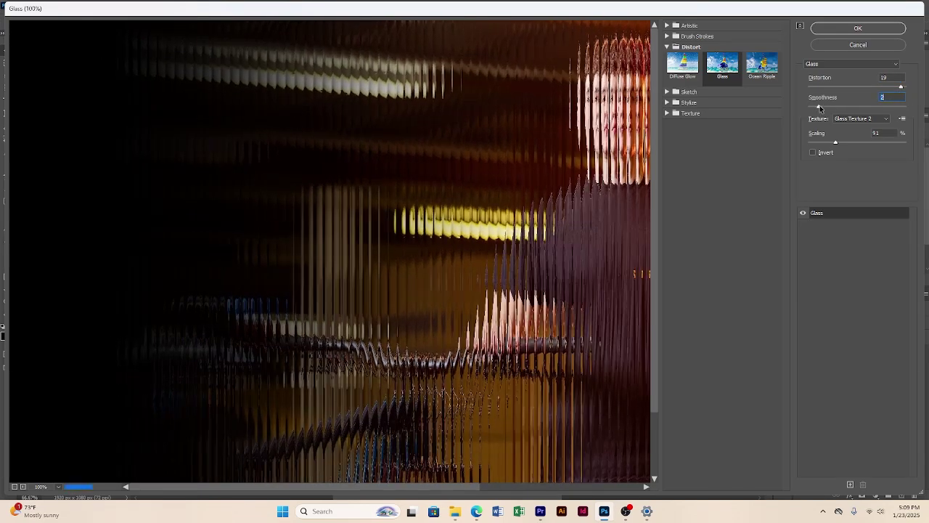
drag(820, 106, 822, 107)
drag(835, 142, 832, 143)
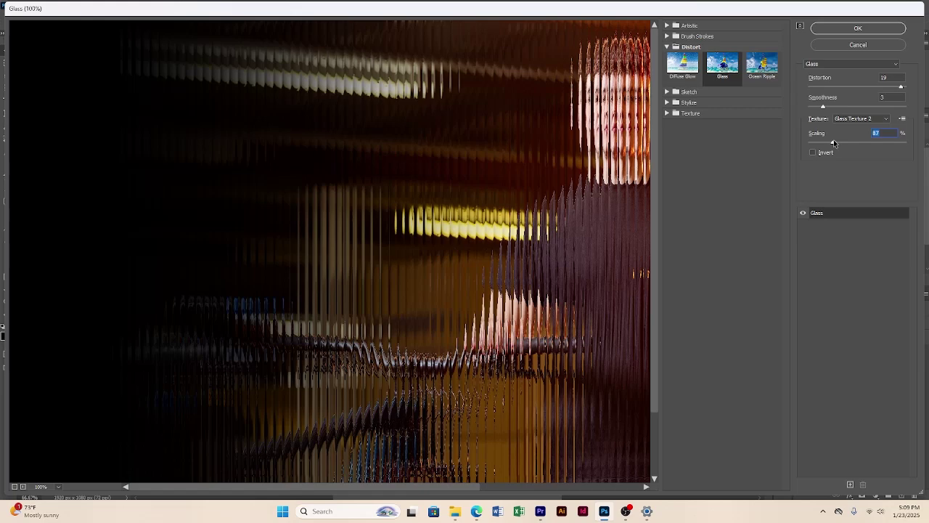
drag(834, 143, 836, 144)
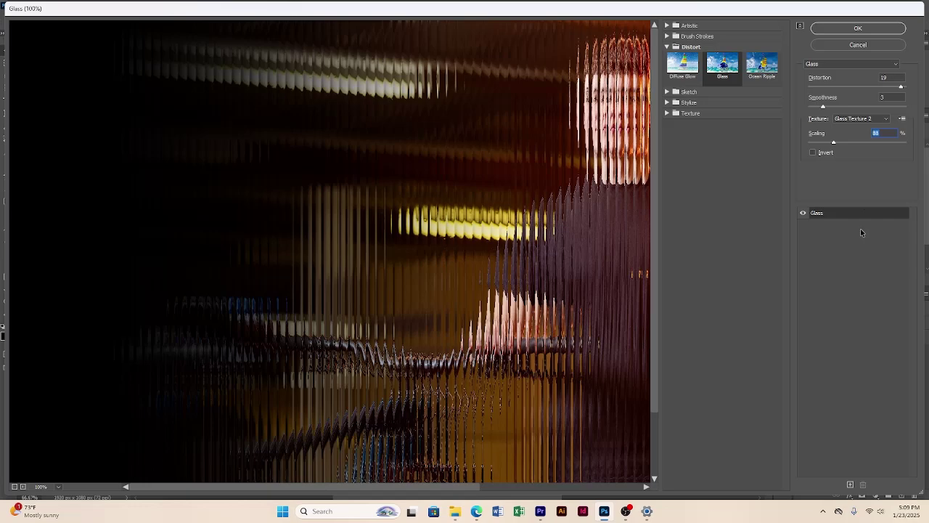
click(858, 28)
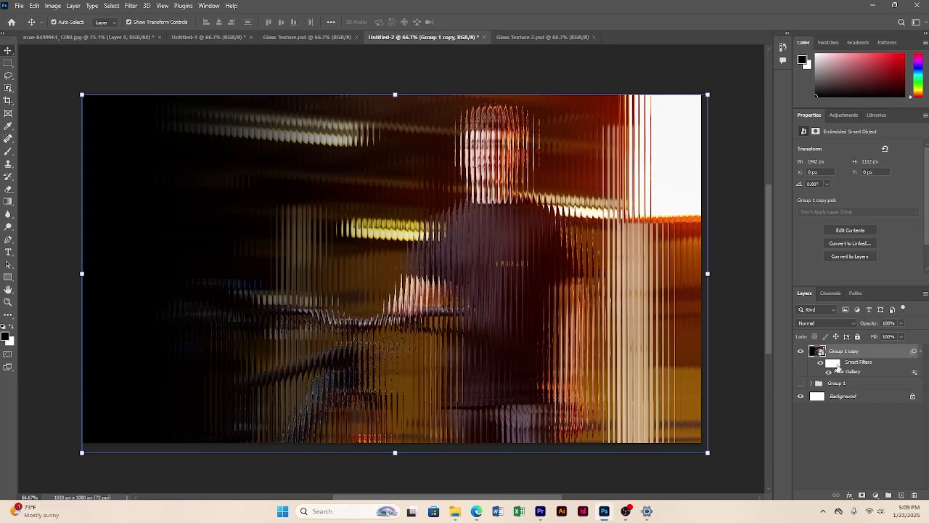
Step: Paint black on the smart filter mask with a 125 px brush to clear the glass effect from the man and the handlebar
click(833, 363)
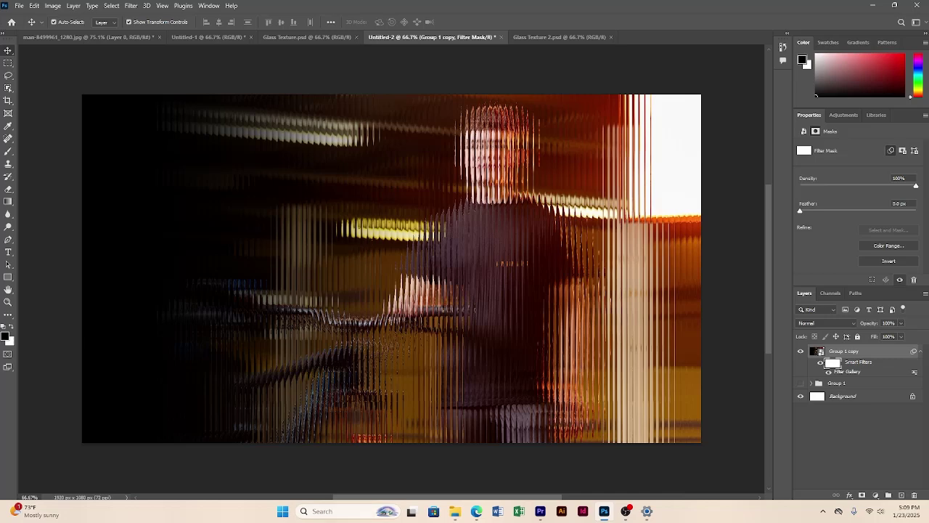
key(b)
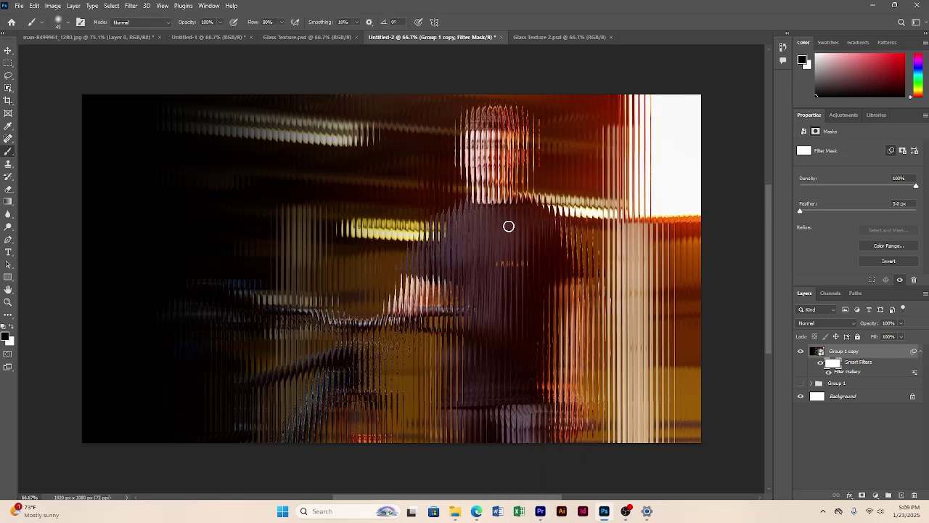
key(bracketright)
key(bracketright)
key(bracketright)
key(bracketright)
key(bracketright)
key(bracketright)
key(bracketright)
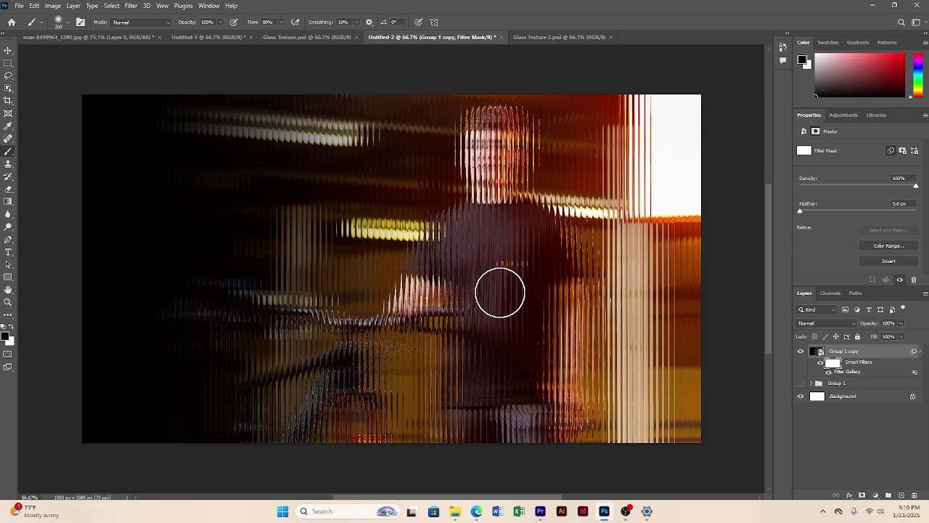
key(bracketleft)
key(bracketleft)
key(bracketleft)
key(bracketleft)
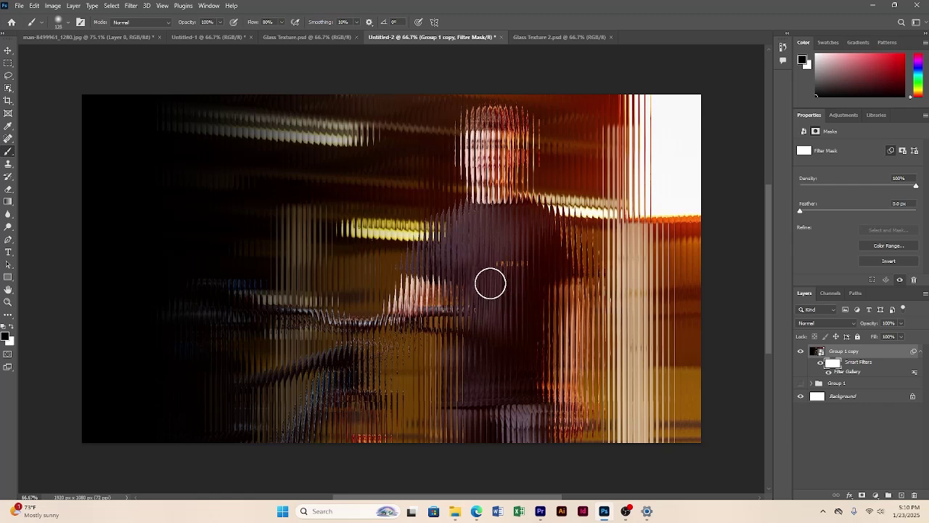
key(bracketright)
key(bracketleft)
mouse_move(494, 142)
mouse_down()
mouse_move(493, 173)
mouse_move(488, 127)
mouse_move(486, 177)
mouse_move(506, 125)
mouse_move(516, 156)
mouse_move(514, 128)
mouse_move(508, 193)
mouse_move(500, 144)
mouse_move(487, 194)
mouse_move(497, 118)
mouse_move(480, 136)
mouse_move(496, 115)
mouse_move(516, 118)
mouse_move(516, 143)
mouse_move(495, 134)
mouse_move(488, 152)
mouse_move(501, 168)
mouse_move(520, 157)
mouse_move(500, 182)
mouse_move(496, 210)
mouse_move(489, 188)
mouse_move(487, 225)
mouse_move(476, 234)
mouse_move(482, 217)
mouse_move(459, 242)
mouse_move(478, 204)
mouse_move(436, 246)
mouse_move(407, 313)
mouse_move(455, 265)
mouse_move(427, 300)
mouse_move(465, 277)
mouse_move(484, 247)
mouse_move(497, 290)
mouse_move(485, 260)
mouse_move(511, 226)
mouse_move(527, 229)
mouse_move(517, 197)
mouse_move(541, 263)
mouse_move(538, 238)
mouse_move(557, 275)
mouse_move(538, 254)
mouse_move(505, 362)
mouse_move(528, 226)
mouse_move(488, 344)
mouse_move(487, 300)
mouse_move(453, 317)
mouse_move(472, 274)
mouse_move(457, 398)
mouse_move(549, 345)
mouse_move(504, 394)
mouse_move(479, 336)
mouse_move(451, 351)
mouse_move(449, 339)
mouse_move(292, 312)
mouse_up()
Step: Reduce the brush to 50 px and paint black on the filter mask over the bike's frame, fork legs and brake lever
key(bracketleft)
key(bracketleft)
key(bracketleft)
key(bracketleft)
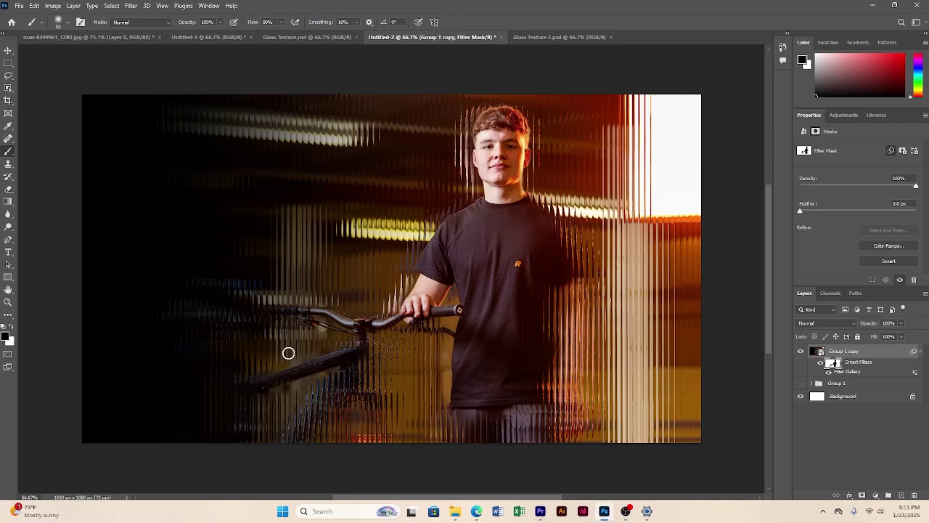
key(x)
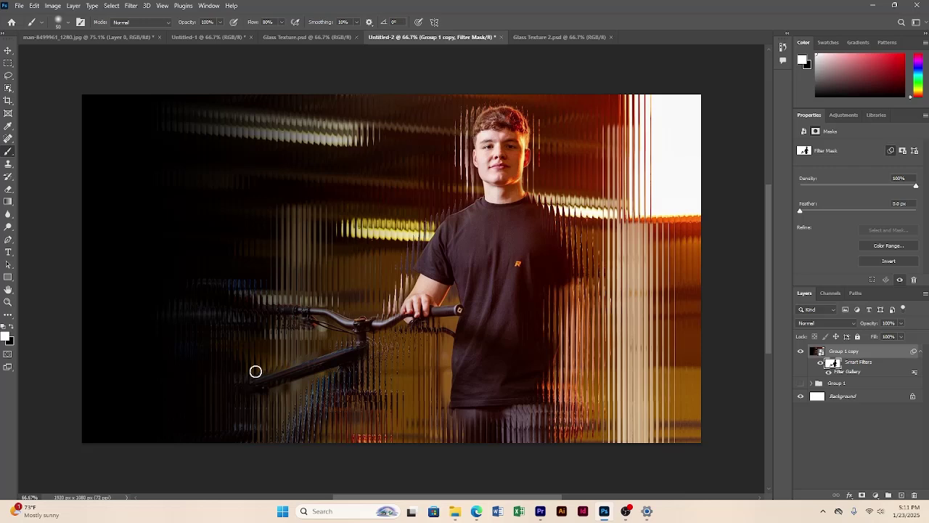
key(x)
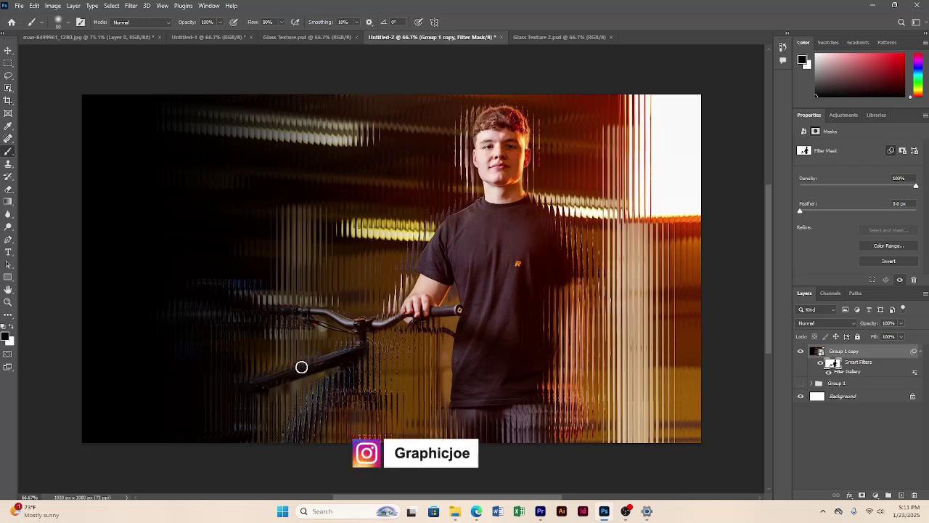
drag(360, 359, 297, 436)
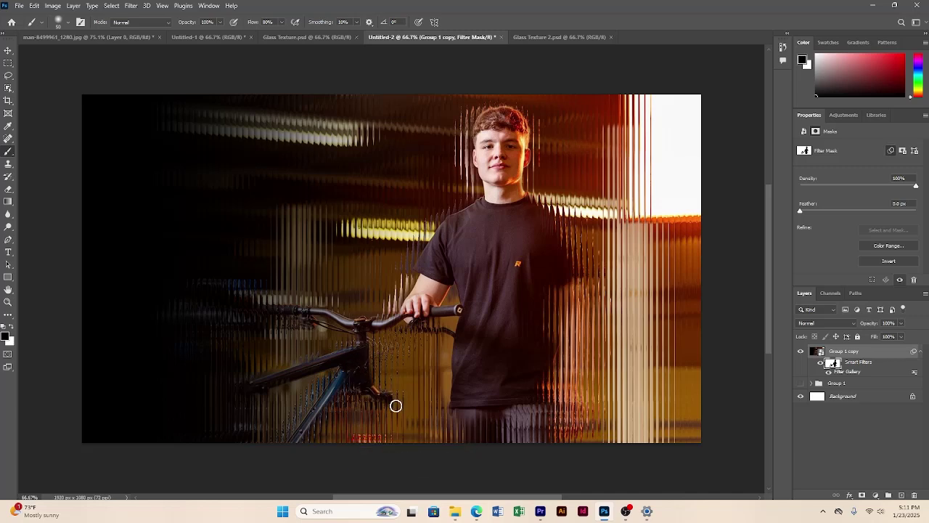
drag(384, 411, 388, 455)
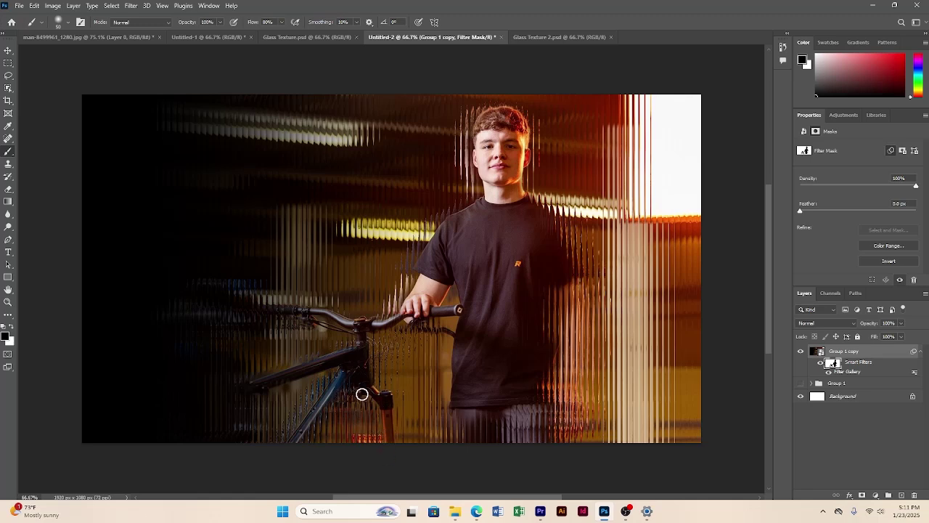
mouse_move(349, 403)
mouse_down()
mouse_move(342, 443)
mouse_move(355, 395)
mouse_move(352, 460)
mouse_up()
key(x)
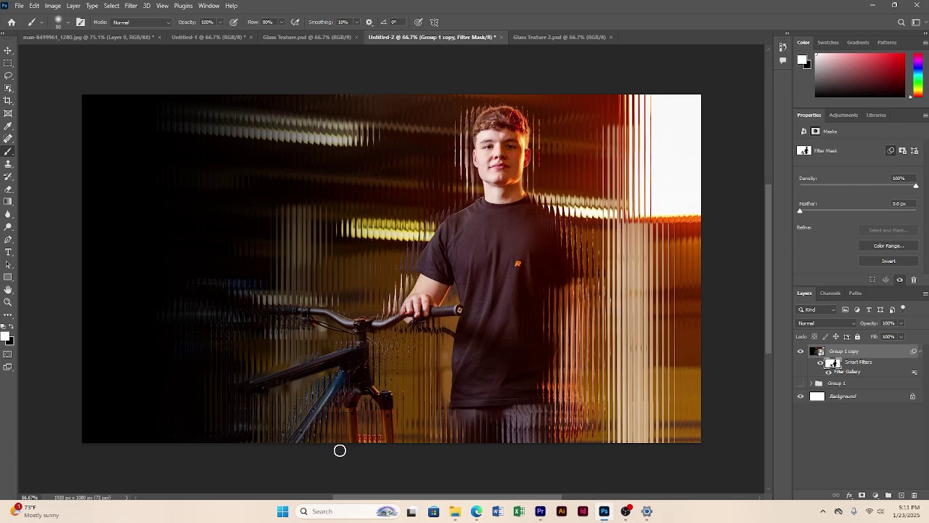
mouse_move(421, 324)
mouse_down()
mouse_move(466, 333)
mouse_move(443, 342)
mouse_move(416, 377)
mouse_up()
key(x)
key(x)
key(x)
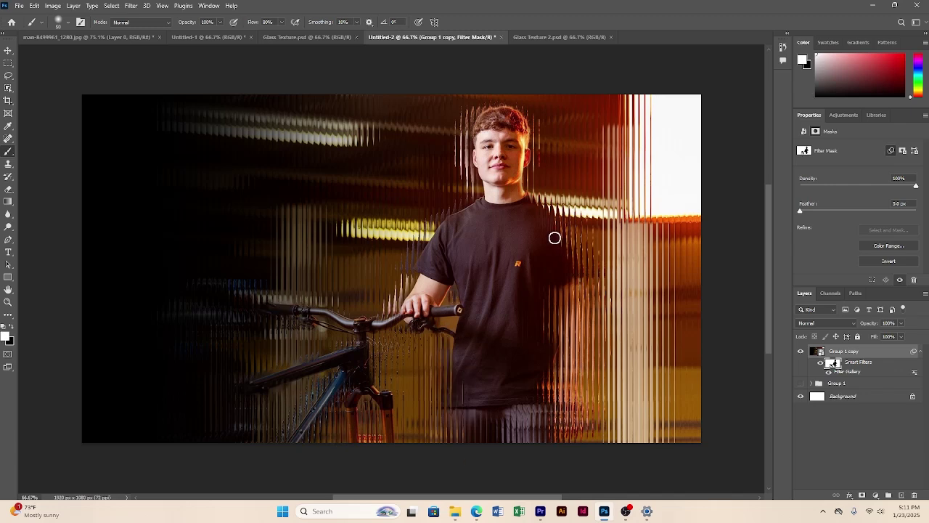
Step: Start a text layer over the photo's dark area, using Bebas Neue Bold in bright green (78ff00)
key(t)
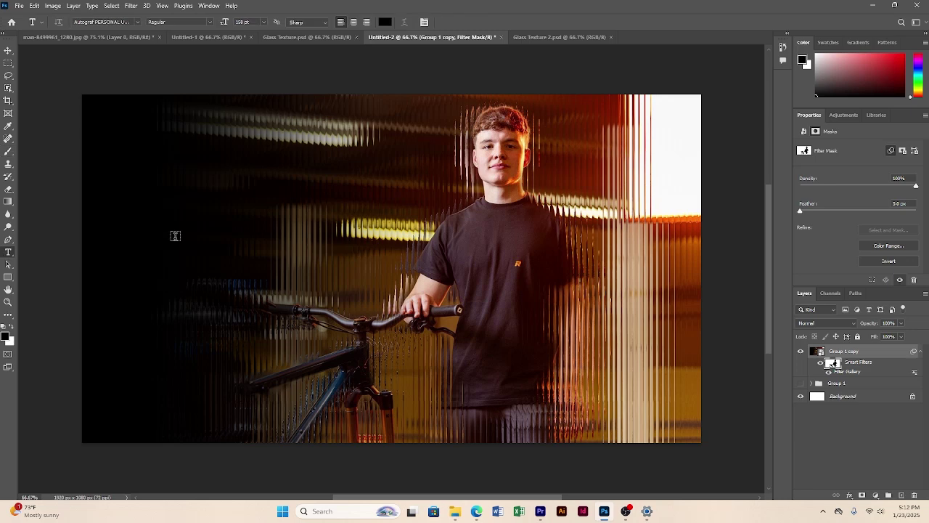
click(200, 238)
click(842, 173)
click(874, 228)
click(873, 224)
click(687, 116)
drag(700, 218, 700, 208)
click(783, 111)
Step: Enter the title "HOW TO CREATE GLASS EFFECT IN ADOBE PHOTOSHOP" on three lines and commit the text
drag(365, 290, 293, 313)
text(HOW TO CREATE)
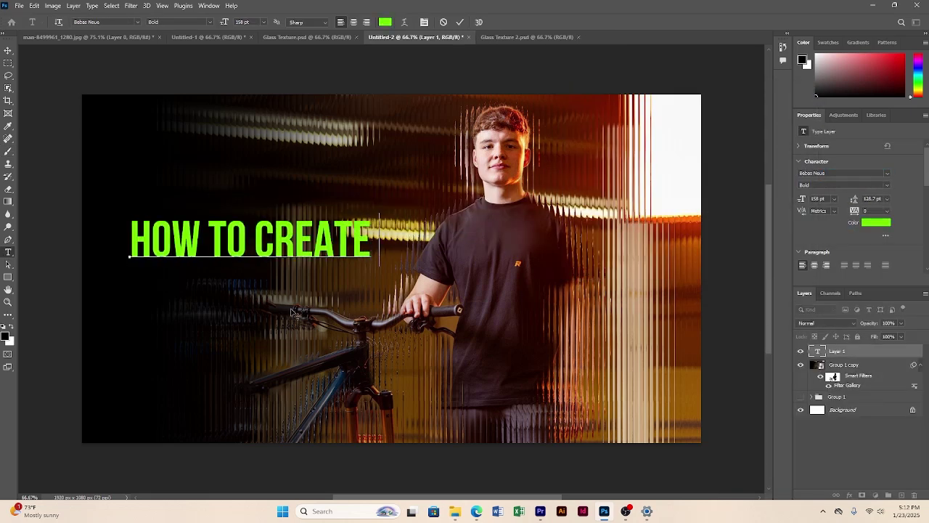
key(Return)
text(GLASS EFFECT IN)
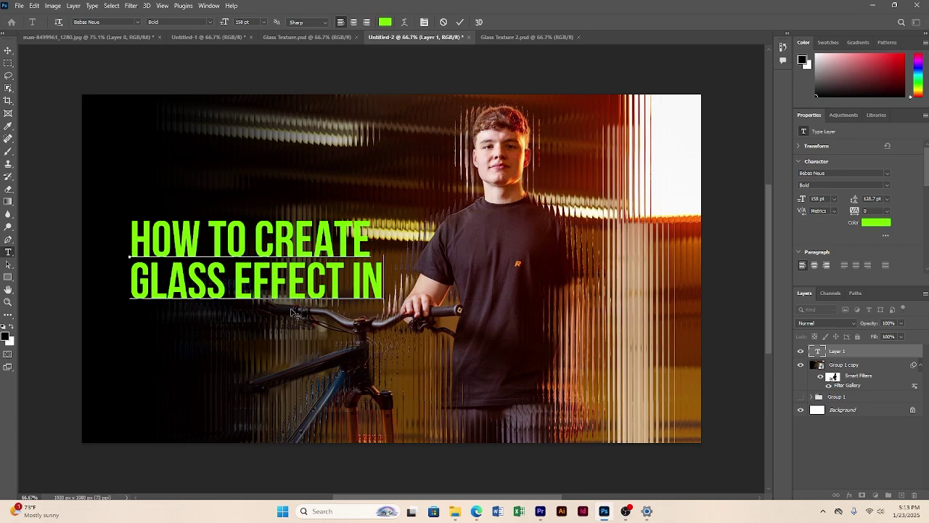
key(Return)
text(ADOBE PHOTOSHOP)
key(ctrl+Return)
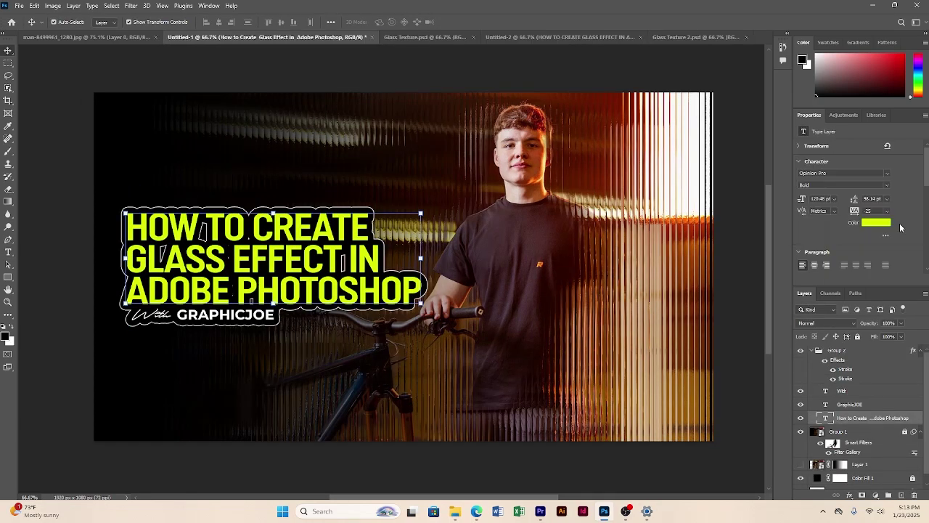
Step: Recolour the title text to d8ff01, matching the title in the Untitled-1 document
click(876, 222)
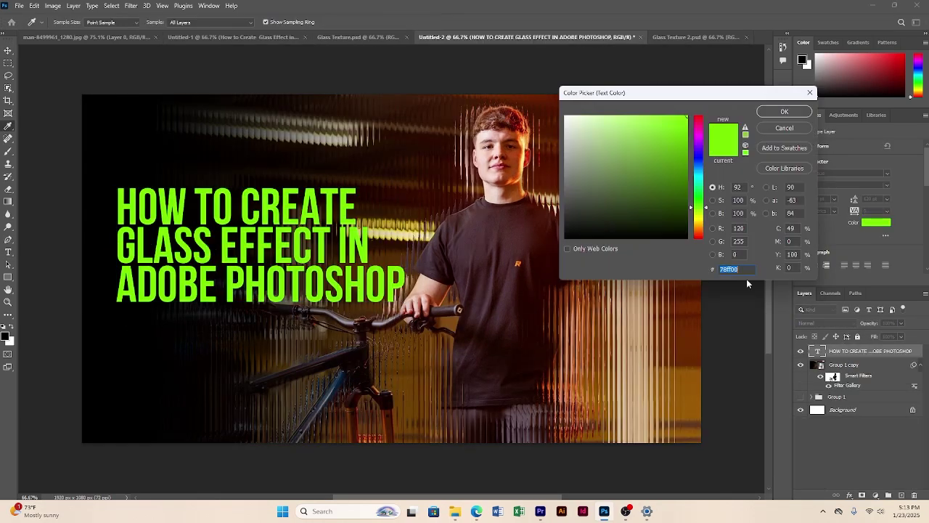
text(d8ff01)
key(Return)
Step: Give the title text two outside strokes: a black inner outline and a 20 px white outer one
click(850, 495)
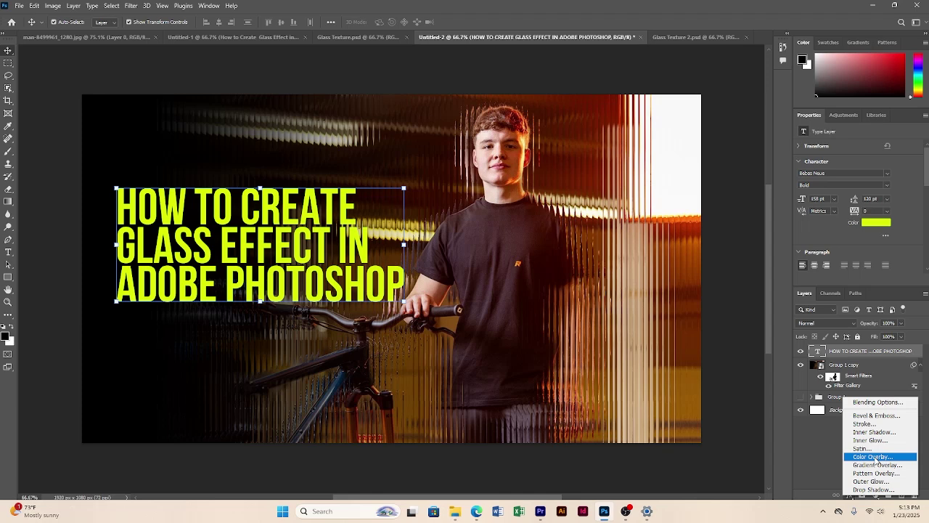
click(871, 457)
click(506, 196)
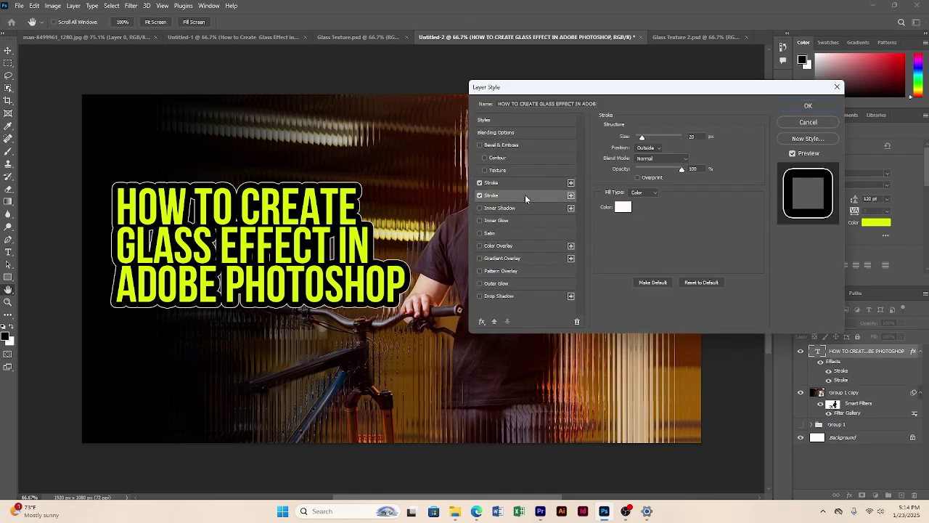
click(502, 183)
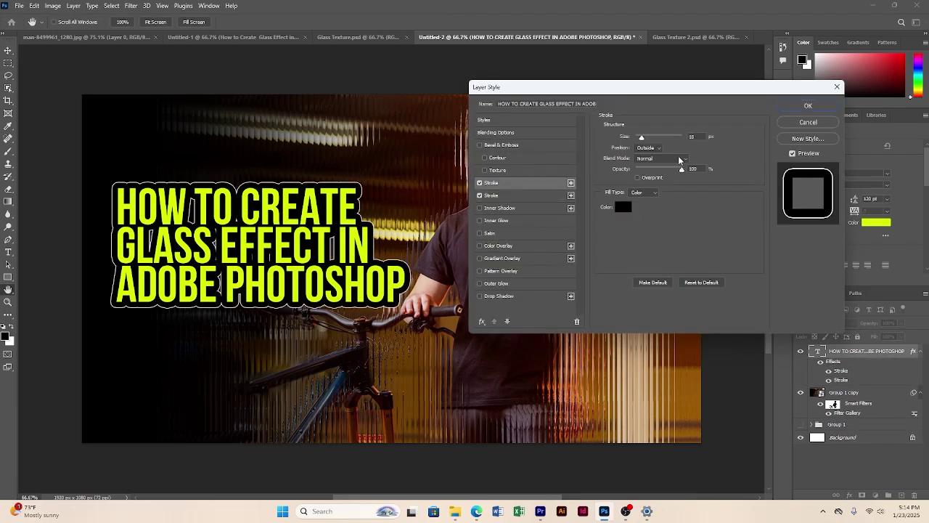
click(809, 107)
Step: Add a separate text layer reading "GRAPHICJOE" below the title
key(t)
click(187, 355)
text(GRAPHICJO)
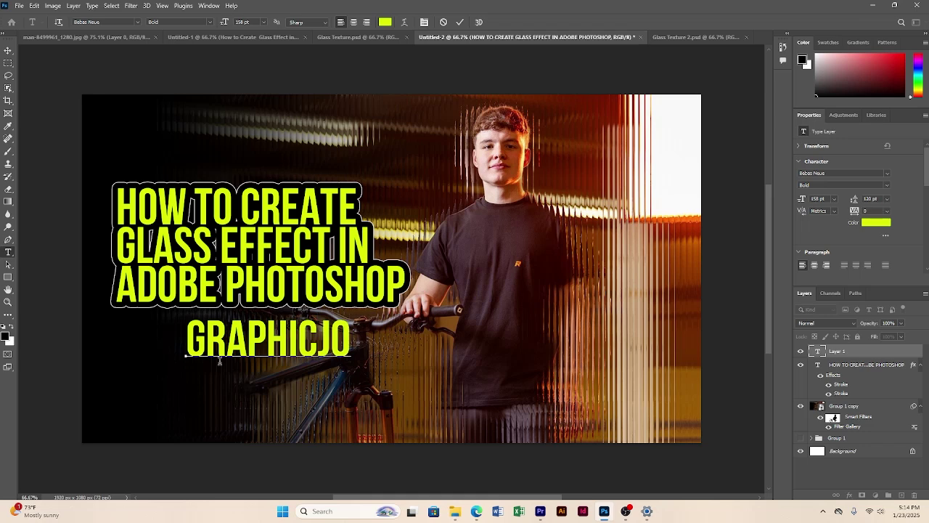
text(E)
click(8, 50)
Step: Format the GRAPHICJOE text as white 50 pt Montserrat Bold and place it just beneath the title
click(888, 173)
click(772, 222)
click(876, 242)
click(567, 117)
click(792, 114)
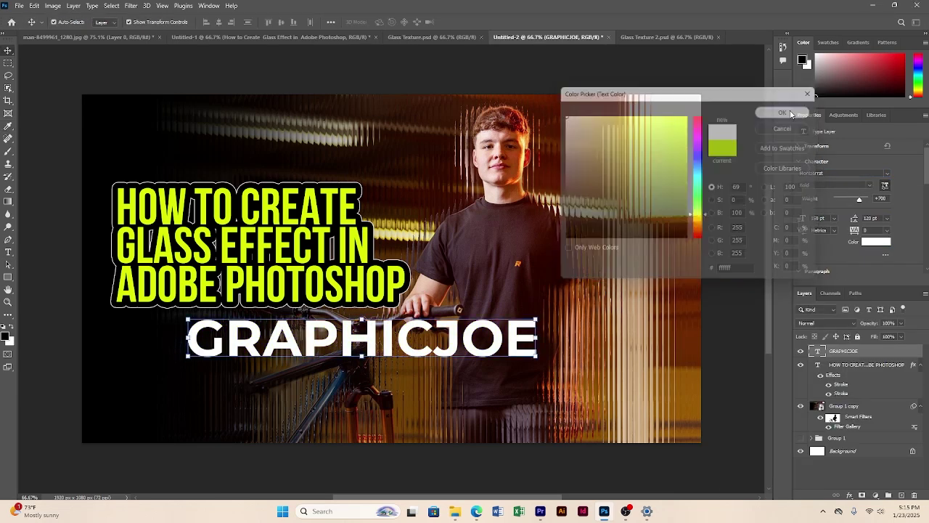
click(814, 219)
text(50)
drag(273, 351, 274, 319)
Step: Duplicate the GRAPHICJOE text below itself and change the copy's wording to "With"
drag(274, 318, 274, 336)
double_click(274, 337)
text(wITH)
key(BackSpace)
key(BackSpace)
key(BackSpace)
key(BackSpace)
text(W)
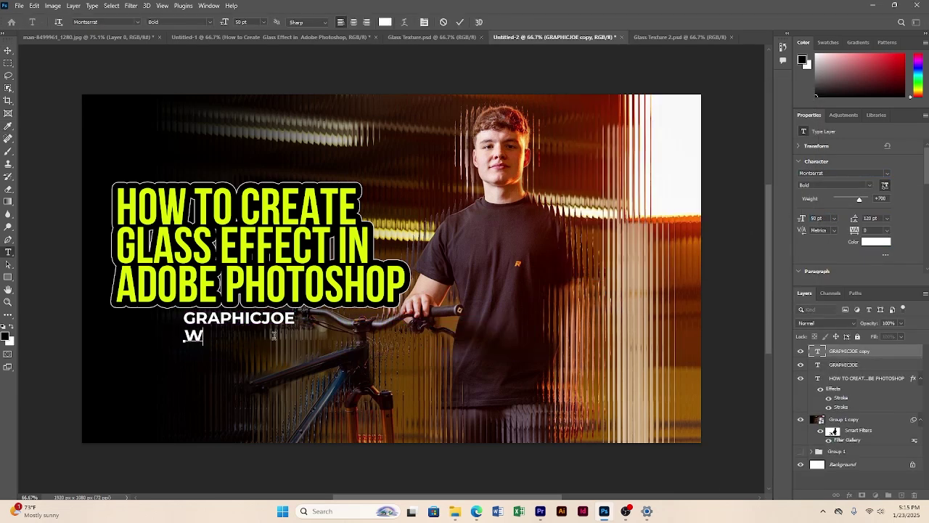
text(ith)
click(8, 50)
Step: Set the "With" text in the Autograf PERSONAL USE ONLY font and place it directly before GRAPHICJOE
click(887, 173)
click(768, 241)
drag(205, 336, 162, 318)
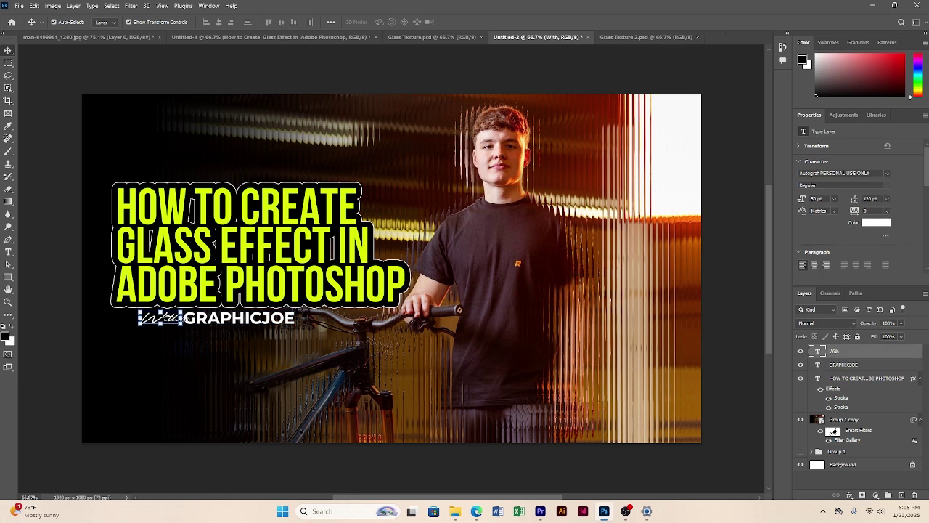
Step: Shift "With" and GRAPHICJOE together so that their line starts flush with the title's left edge
shift+click(240, 318)
click(160, 318)
shift+click(240, 318)
drag(239, 318, 217, 318)
click(240, 468)
click(217, 318)
click(137, 318)
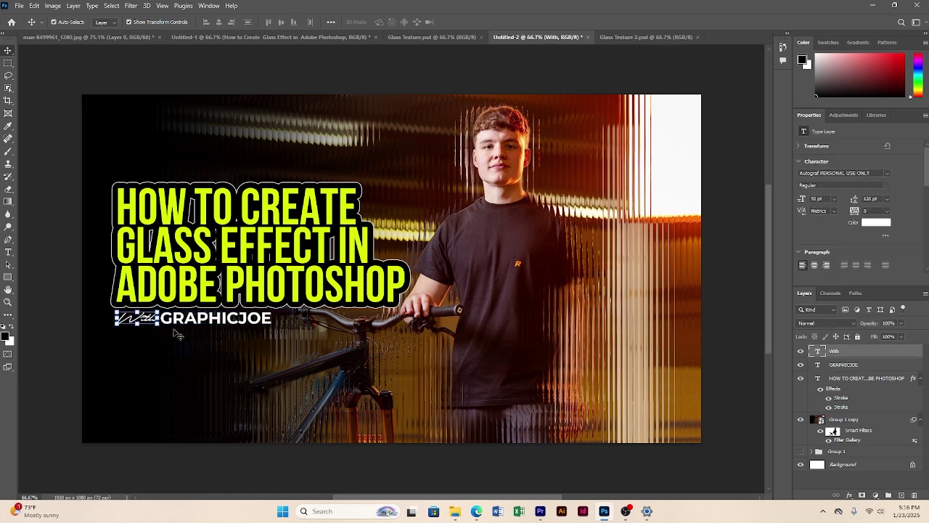
Step: Group the three text layers and move the title's stroke effects onto the group
shift+click(858, 379)
key(ctrl+g)
click(812, 351)
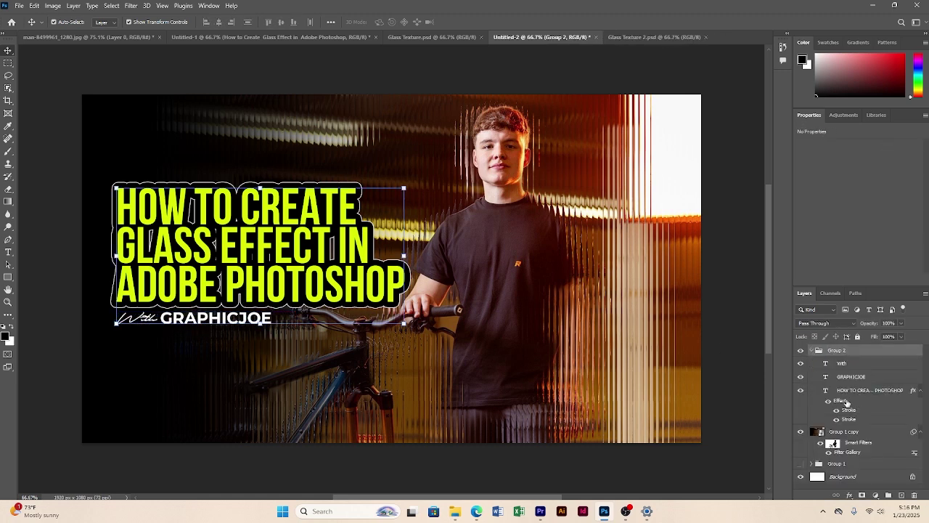
drag(845, 401, 835, 351)
Step: Move the "With GRAPHICJOE" line slightly up and to the right, closer to the title
click(216, 318)
shift+click(138, 320)
drag(137, 320, 139, 313)
click(191, 149)
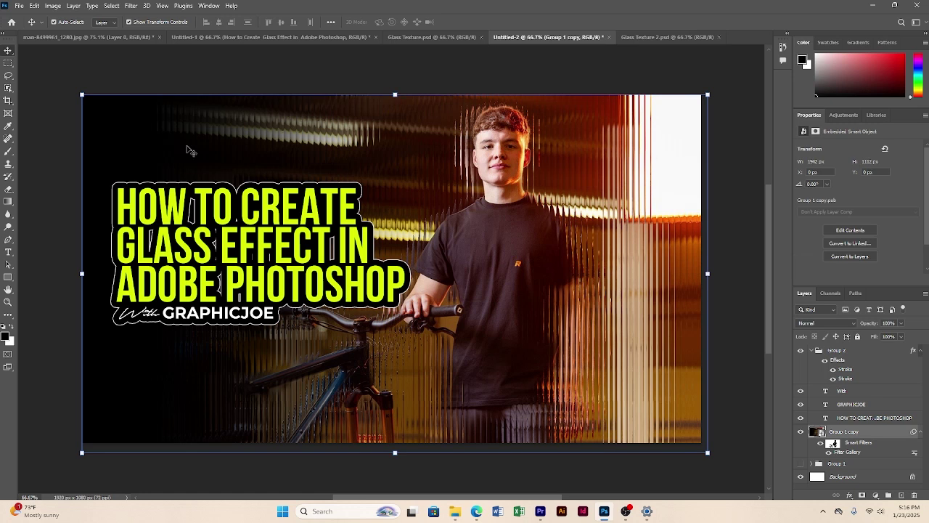
Step: Lock the Group 1 copy photo layer and move all the text layers together slightly down
click(857, 336)
drag(191, 150, 152, 319)
drag(269, 247, 268, 251)
click(715, 325)
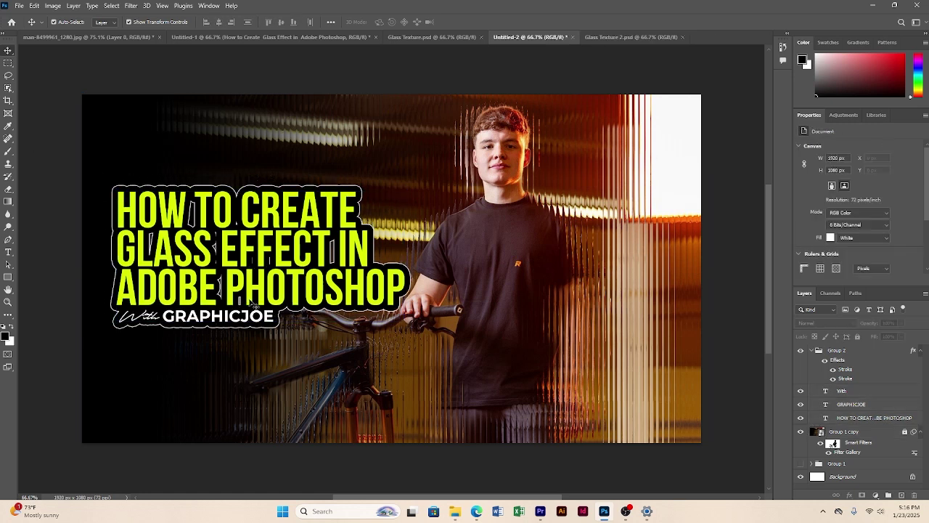